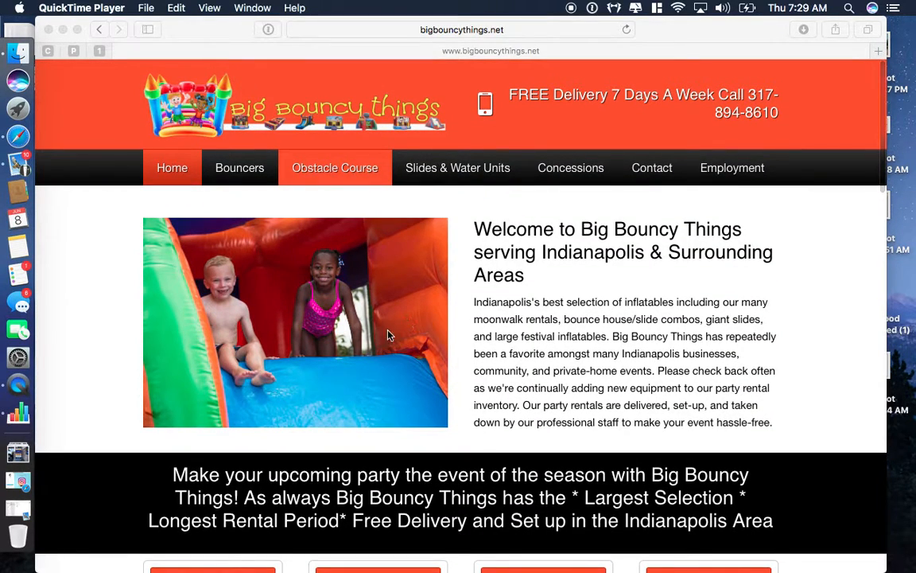
Step: Append wp-admin to the site's URL in Safari to reach the WordPress login page
left_click(525, 34)
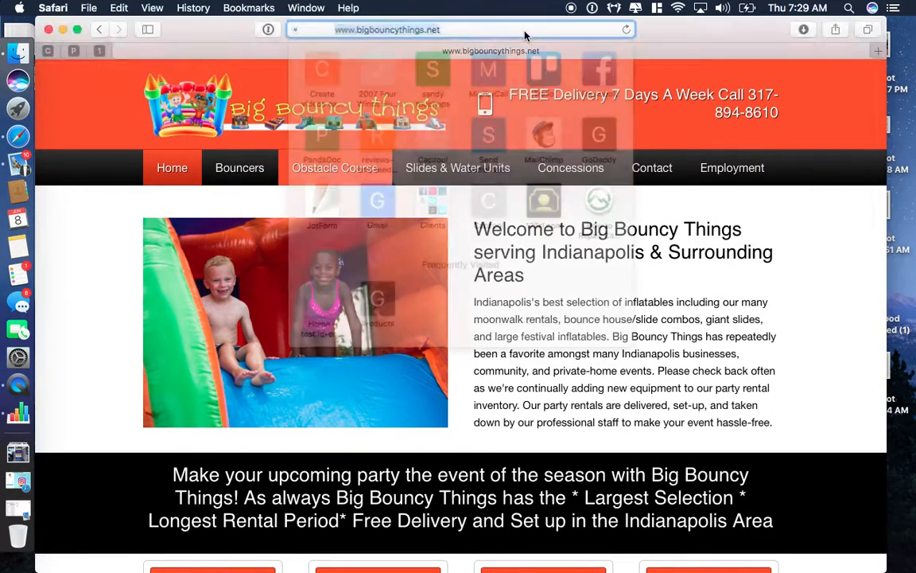
left_click(449, 31)
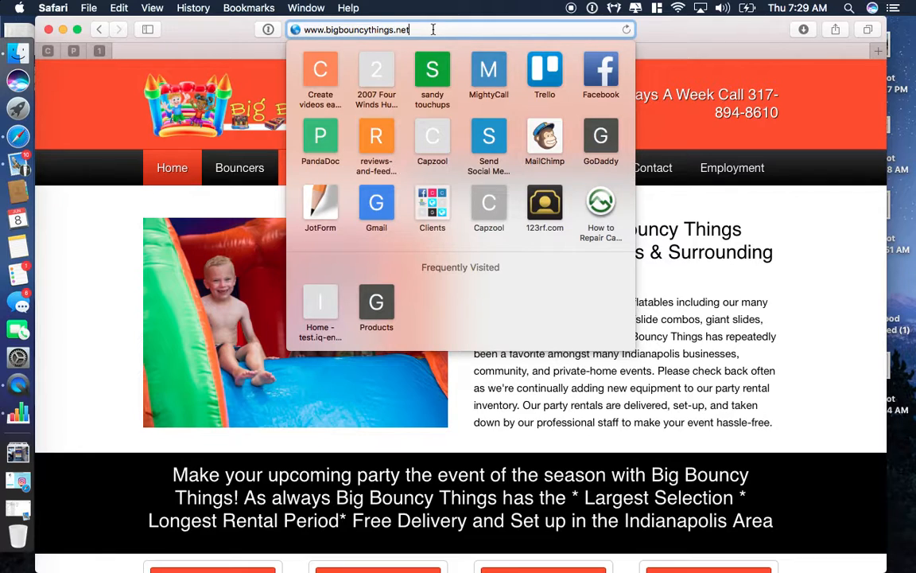
type("w")
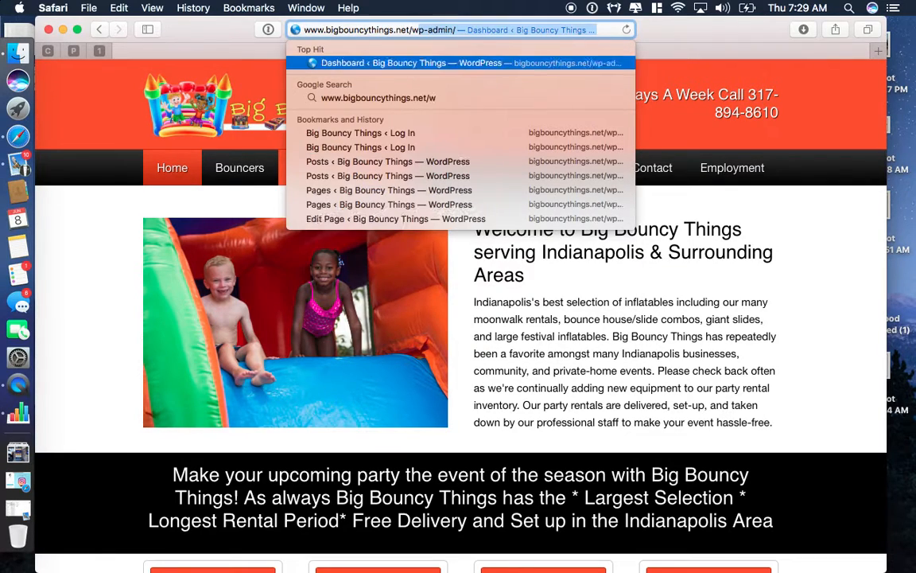
type("p-adm")
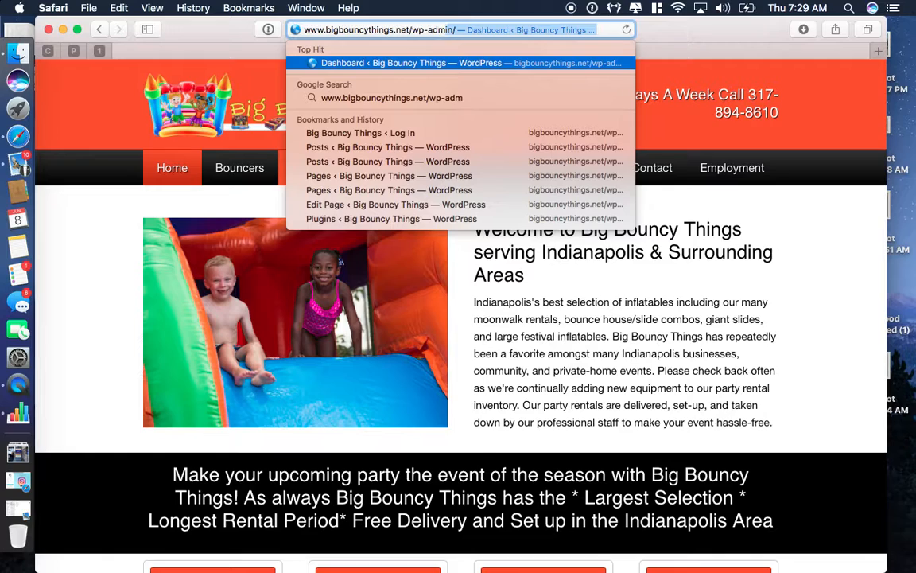
type("in")
key("Return")
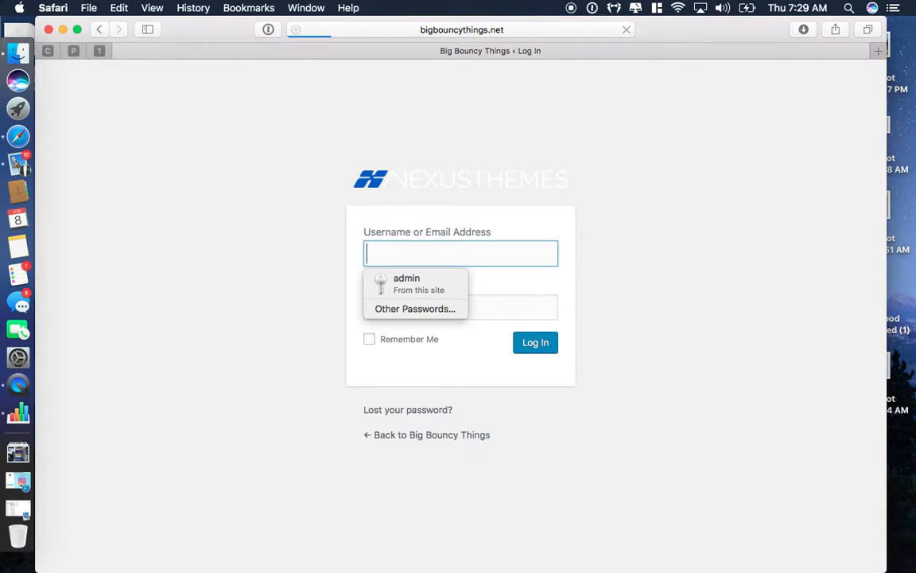
Step: Log in with the saved administrator credentials to reach the Big Bouncy Things Dashboard
left_click(393, 285)
left_click(521, 345)
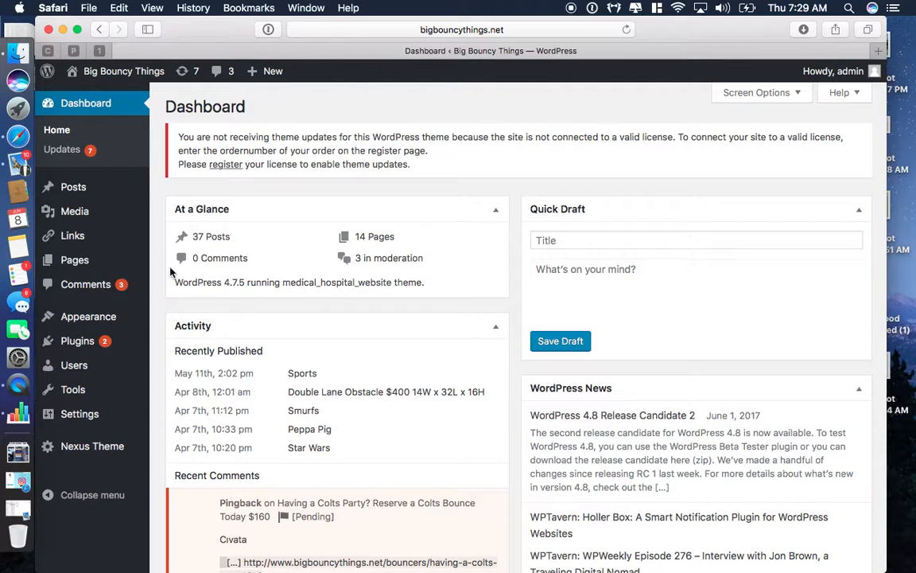
Step: Choose Visit Site from the admin bar's site-name menu to open the front-end editor
mouse_move(104, 83)
left_click(99, 79)
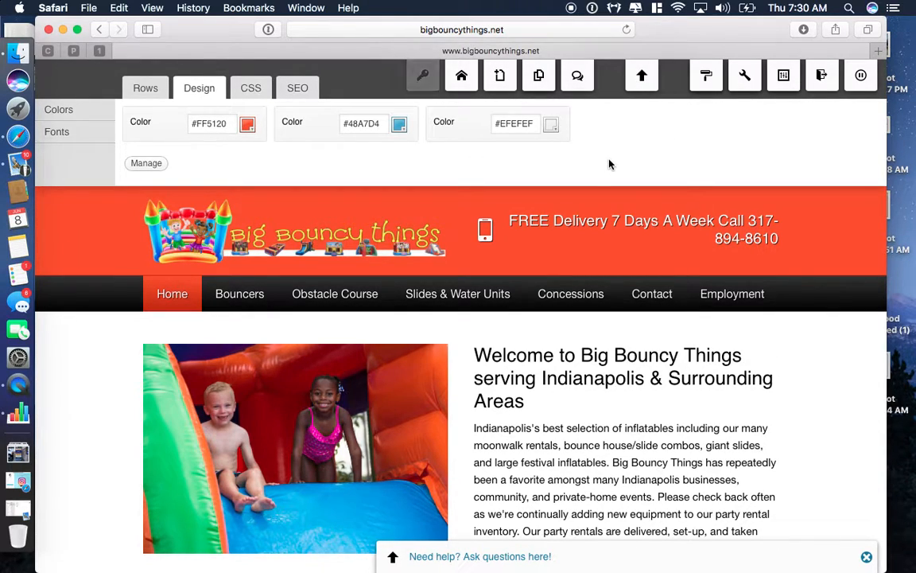
Step: Open the Text settings dialog of the welcome block beside the photo
mouse_move(623, 225)
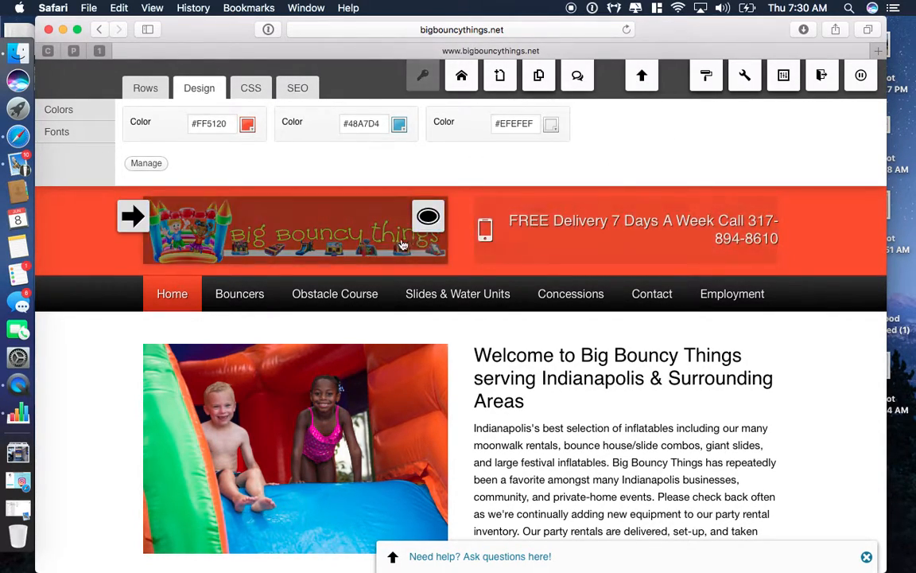
scroll(395, 246, "down", 3)
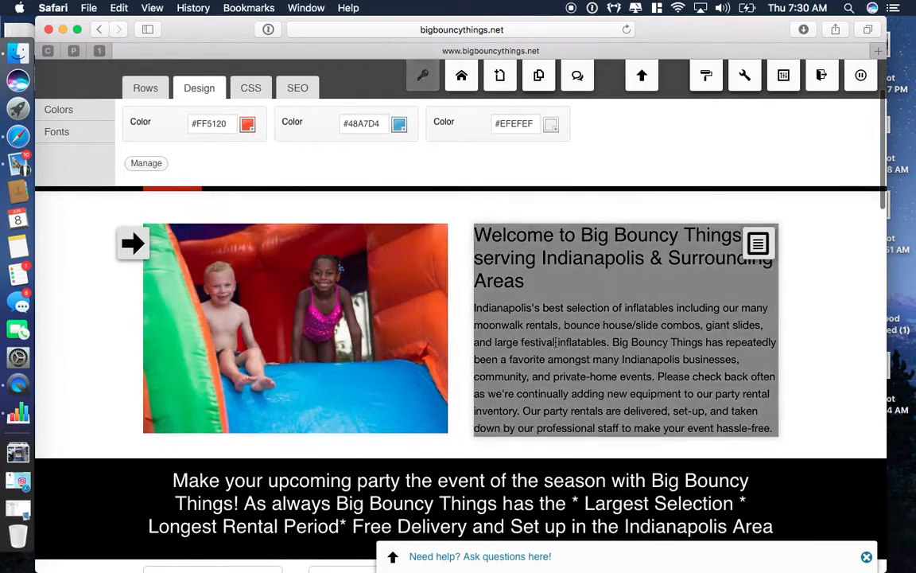
mouse_move(532, 326)
scroll(532, 326, "down", 2)
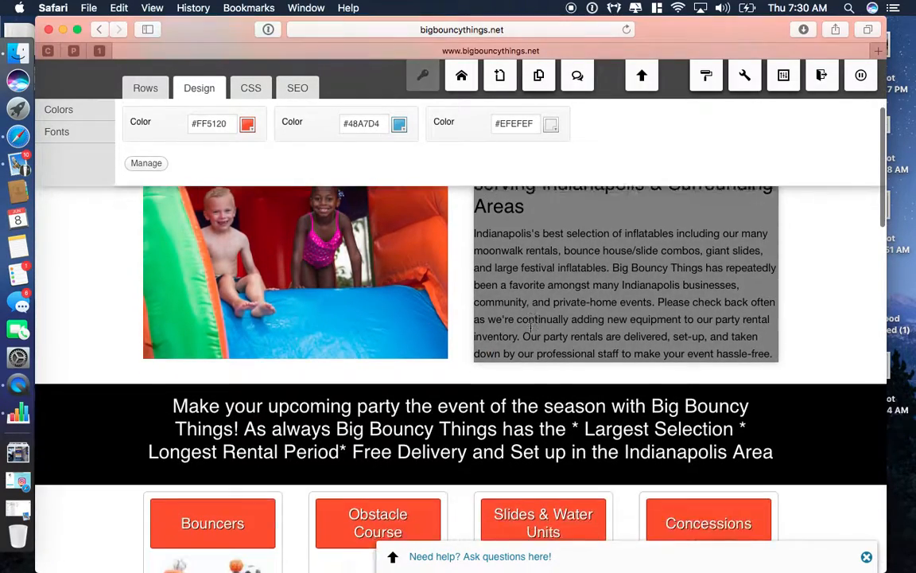
scroll(532, 326, "up", 3)
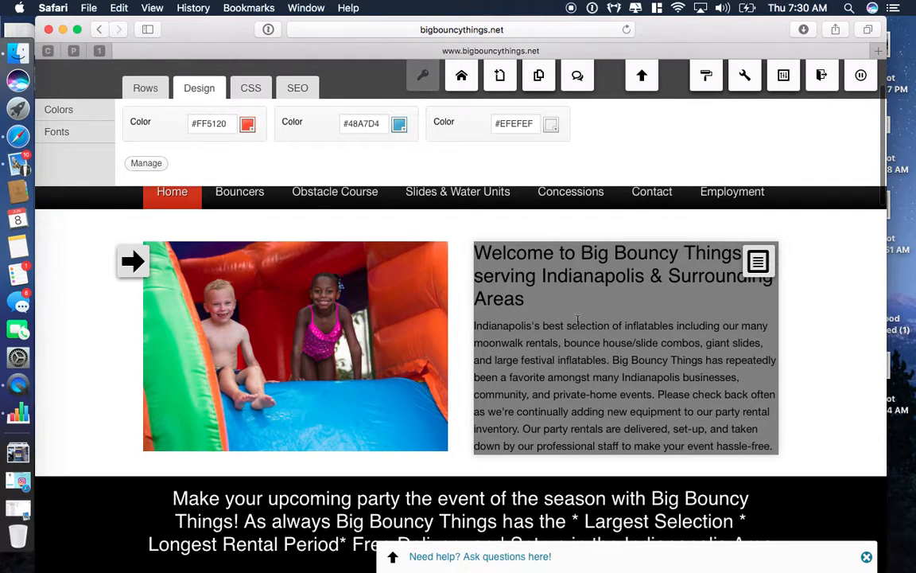
left_click(759, 263)
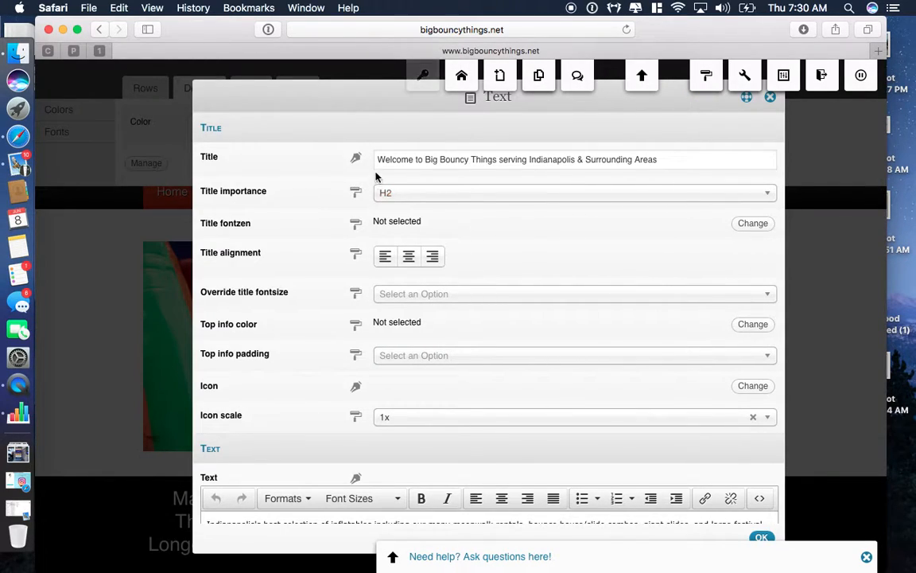
Step: Look through the welcome block's Text fields and close the dialog with OK, unchanged
scroll(505, 218, "down", 5)
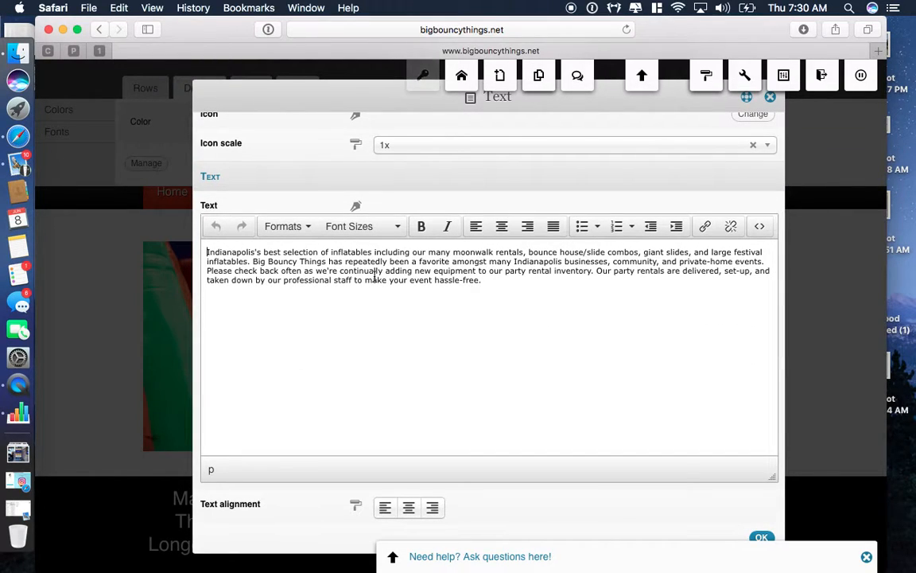
scroll(514, 339, "down", 2)
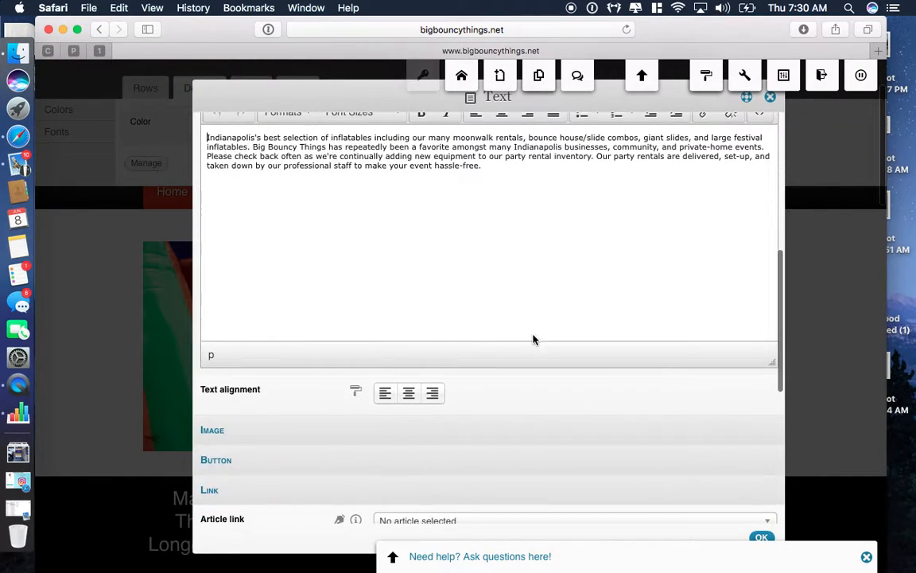
left_click(759, 535)
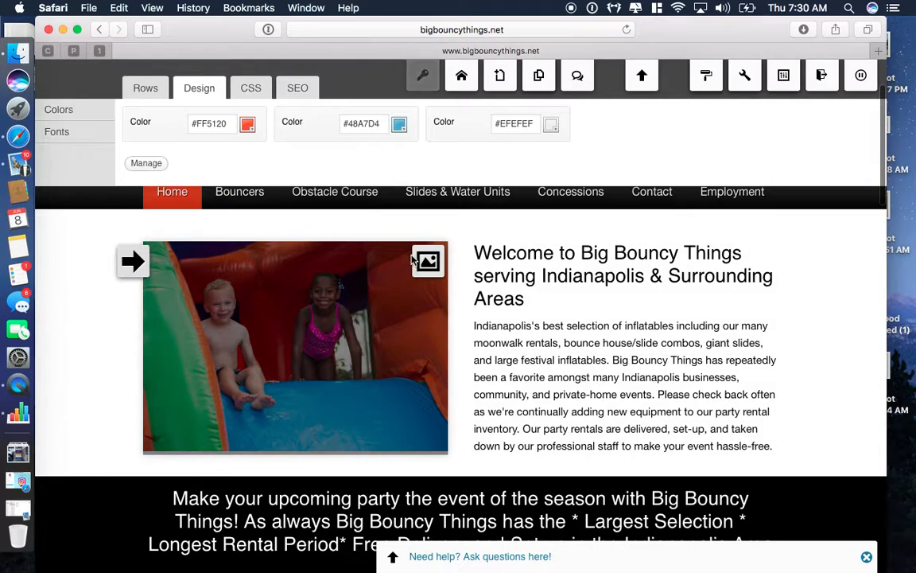
left_click(427, 262)
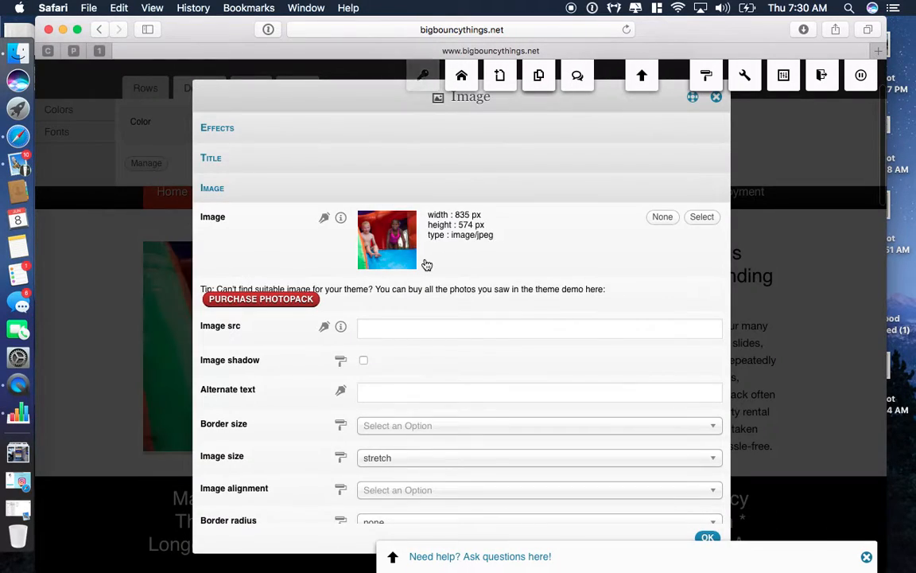
left_click(703, 220)
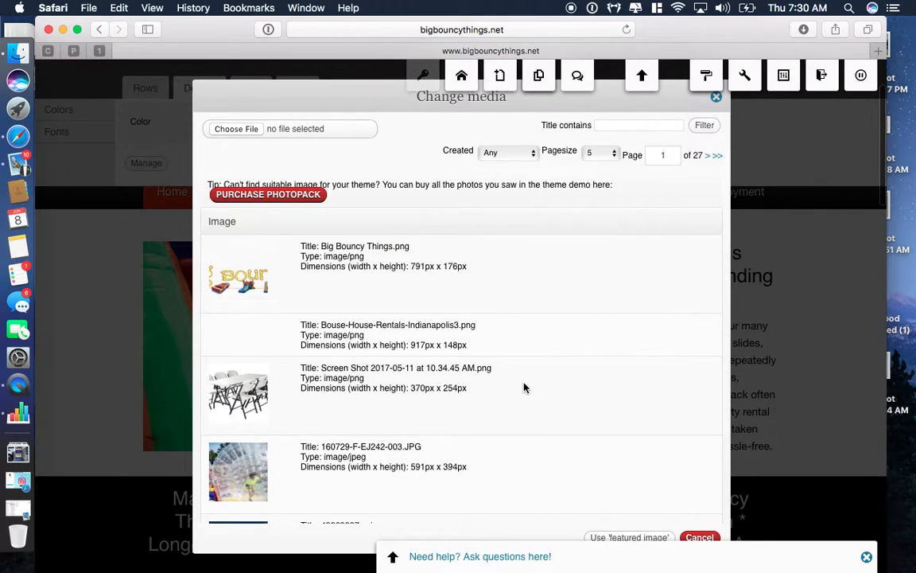
scroll(523, 385, "down", 3)
scroll(524, 388, "up", 2)
scroll(523, 387, "down", 2)
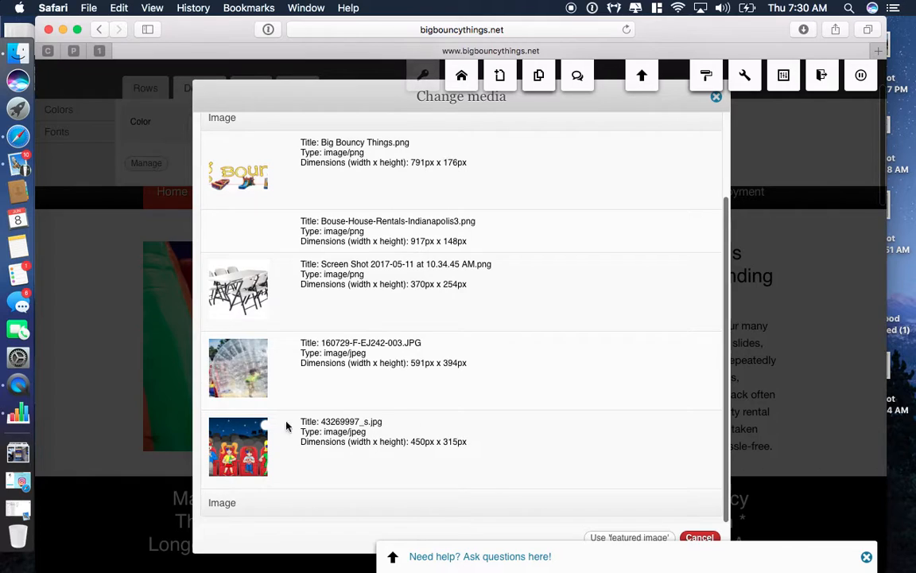
scroll(238, 350, "up", 3)
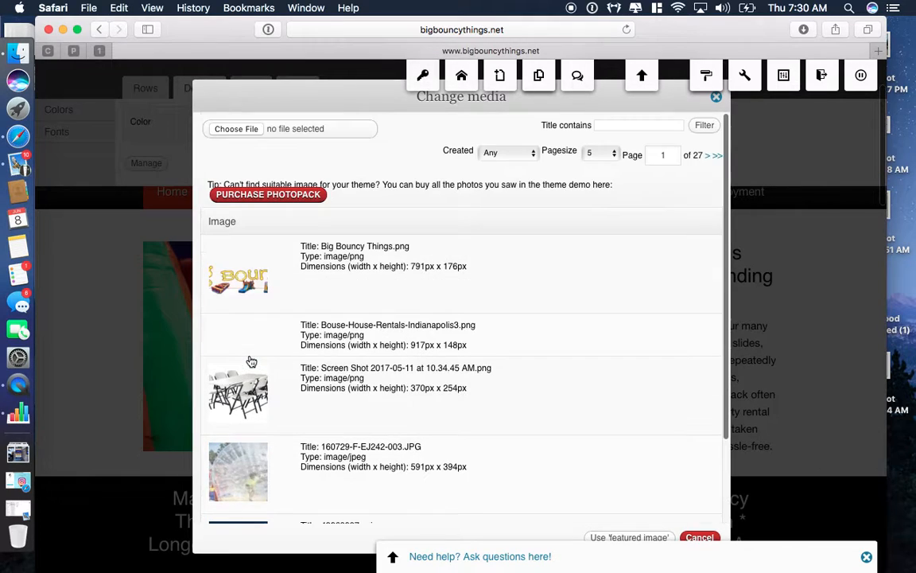
left_click(235, 129)
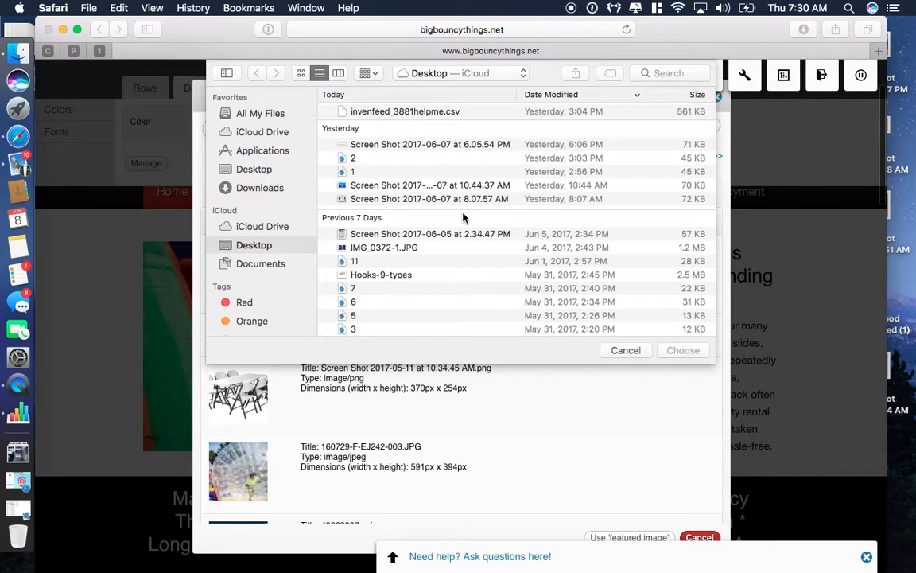
left_click(622, 348)
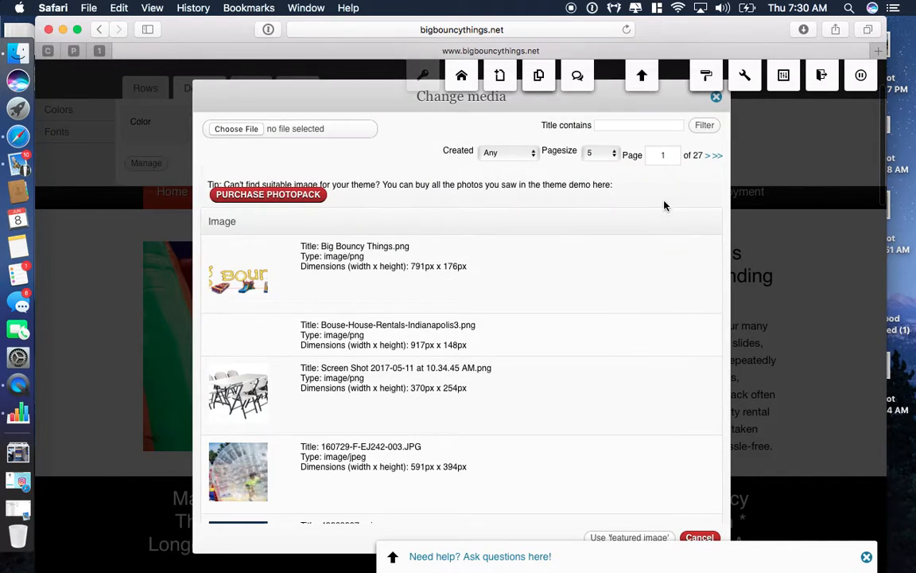
left_click(716, 98)
scroll(708, 308, "down", 10)
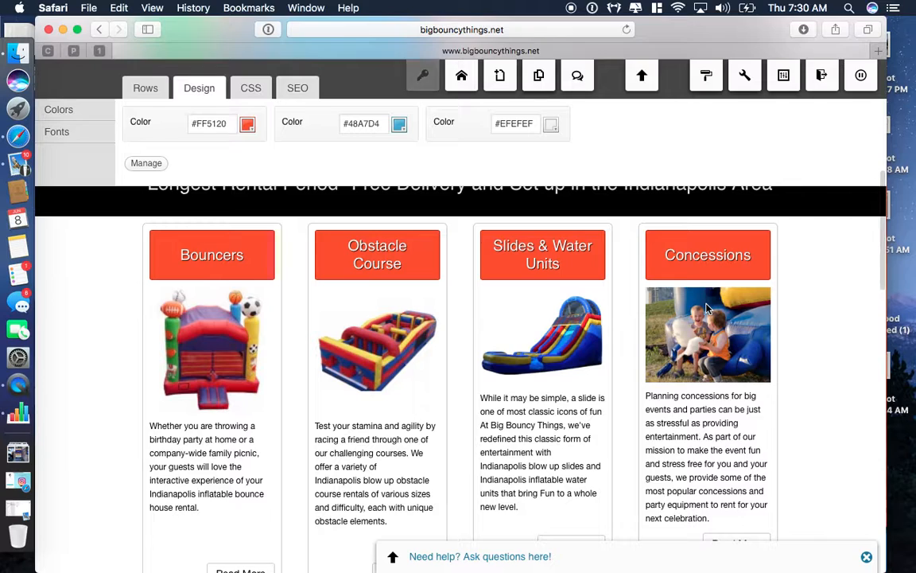
scroll(708, 309, "up", 2)
scroll(125, 300, "up", 3)
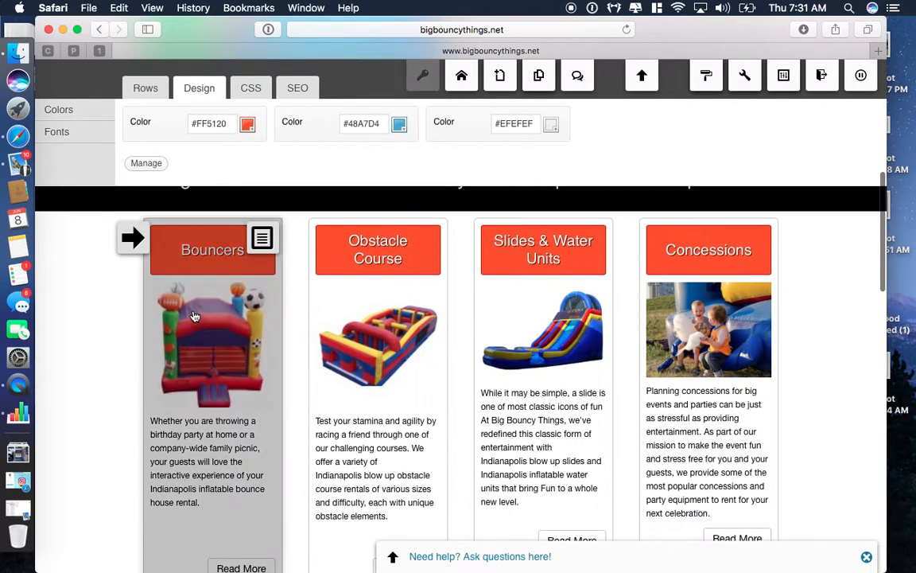
left_click(263, 239)
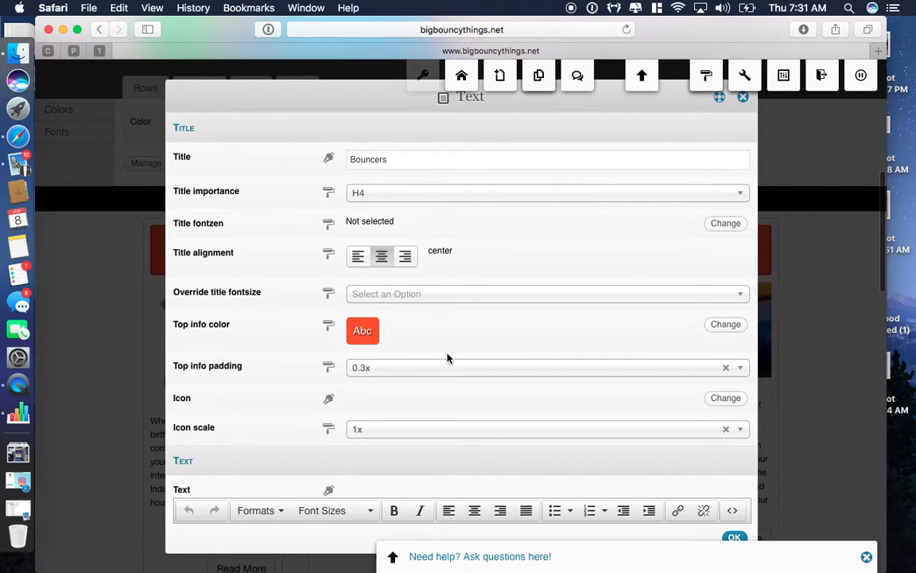
scroll(447, 358, "down", 5)
scroll(339, 319, "down", 8)
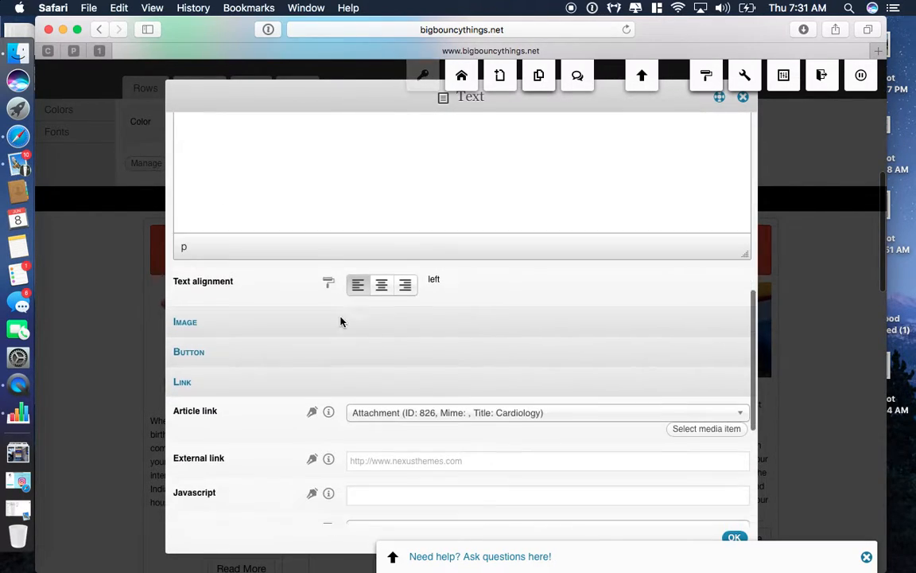
left_click(327, 298)
scroll(382, 300, "down", 2)
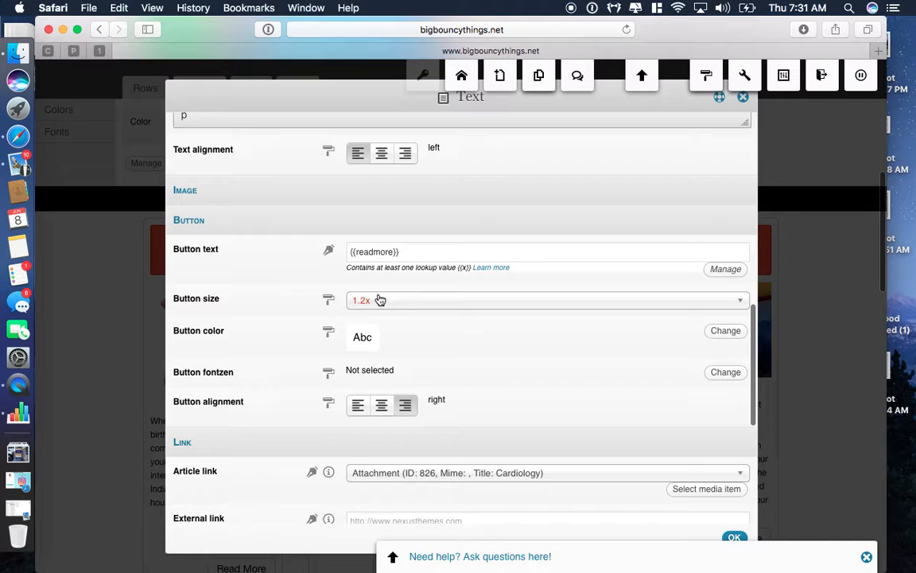
scroll(386, 358, "down", 2)
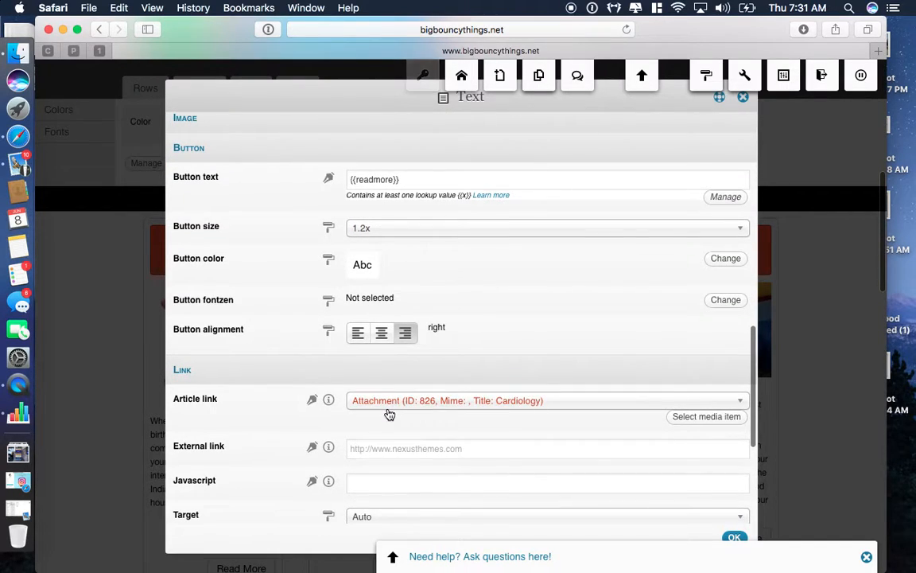
scroll(389, 413, "down", 6)
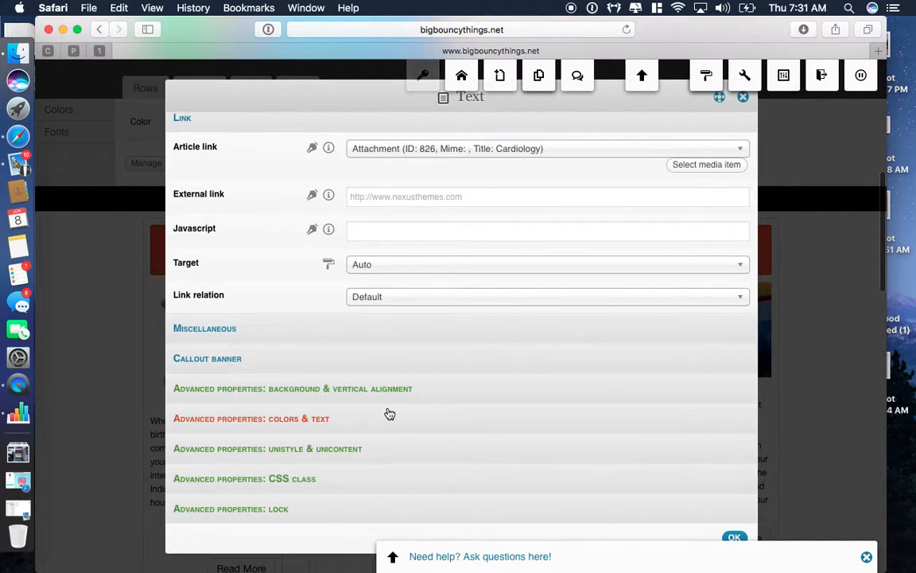
scroll(389, 413, "up", 10)
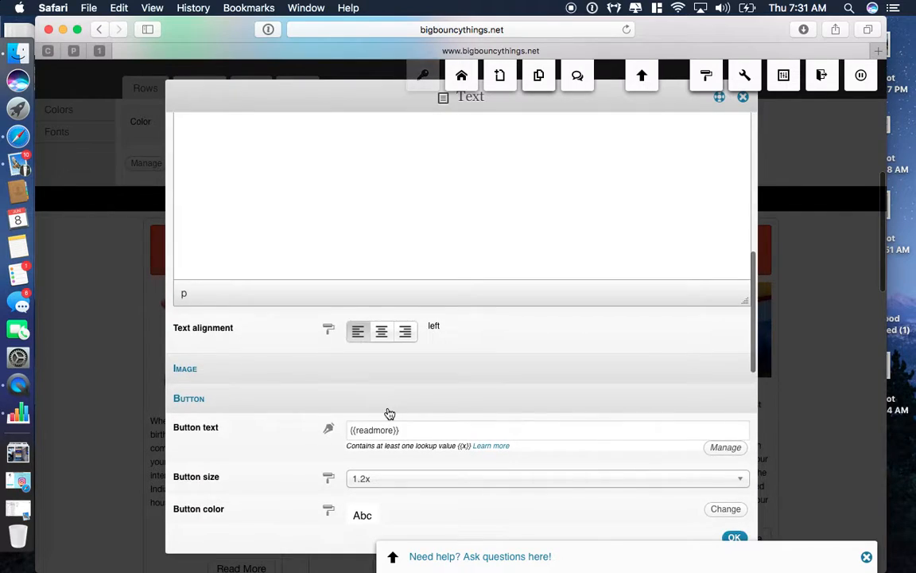
left_click(733, 538)
scroll(740, 541, "down", 10)
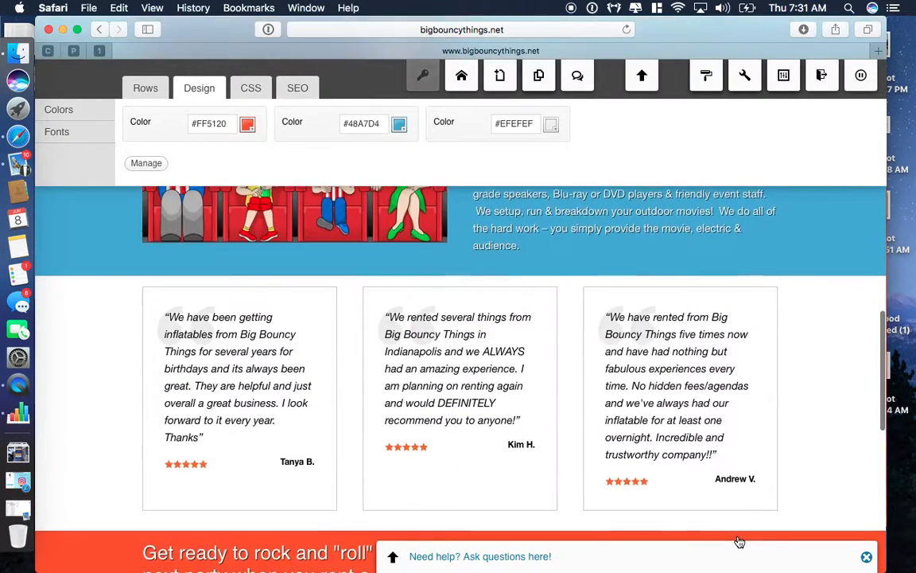
scroll(740, 541, "up", 15)
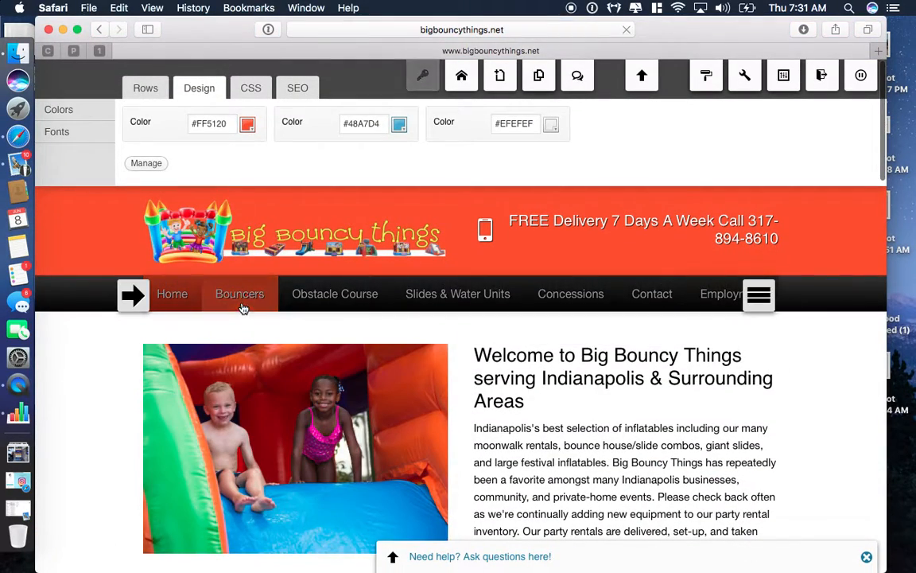
Step: Go to the Employment page and scroll to its Application for Employment form
left_click(243, 306)
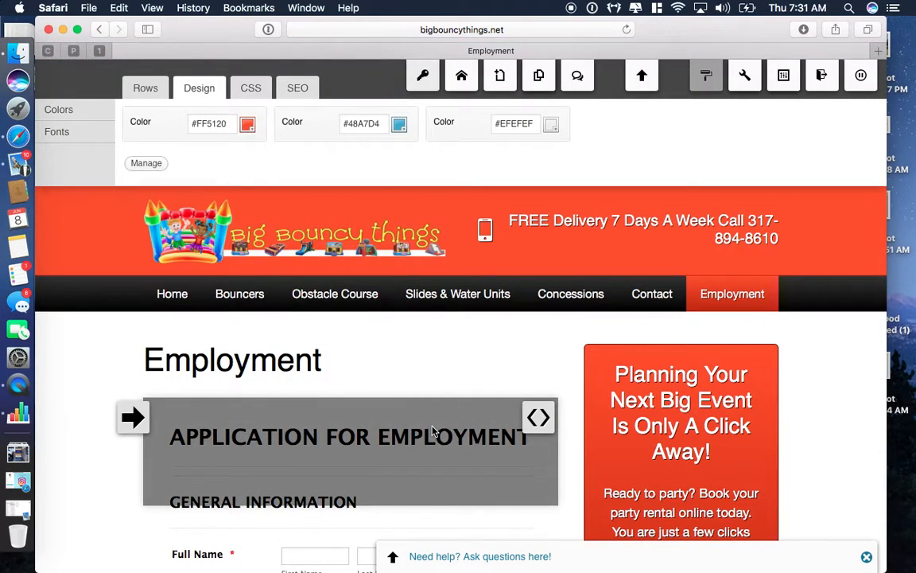
scroll(433, 430, "down", 3)
scroll(88, 302, "up", 3)
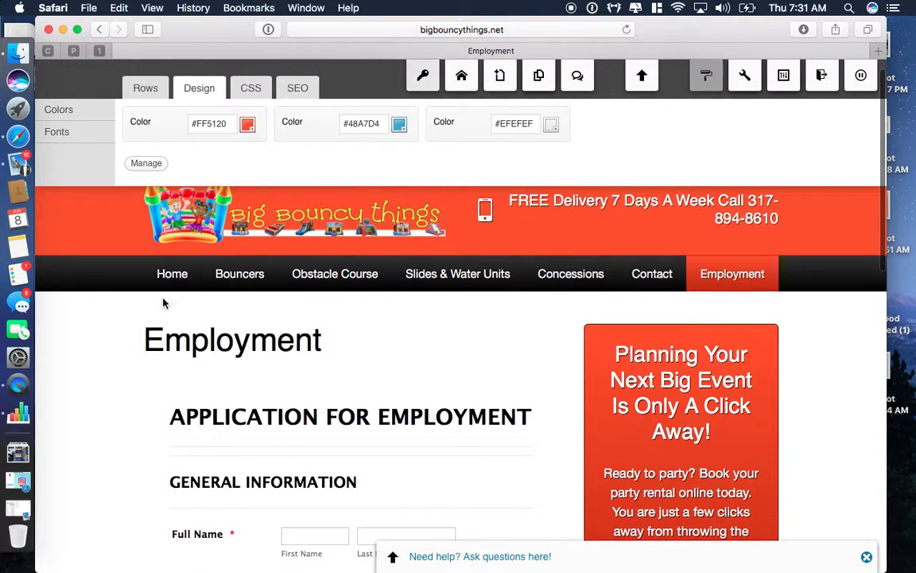
scroll(145, 432, "down", 3)
scroll(143, 429, "up", 1)
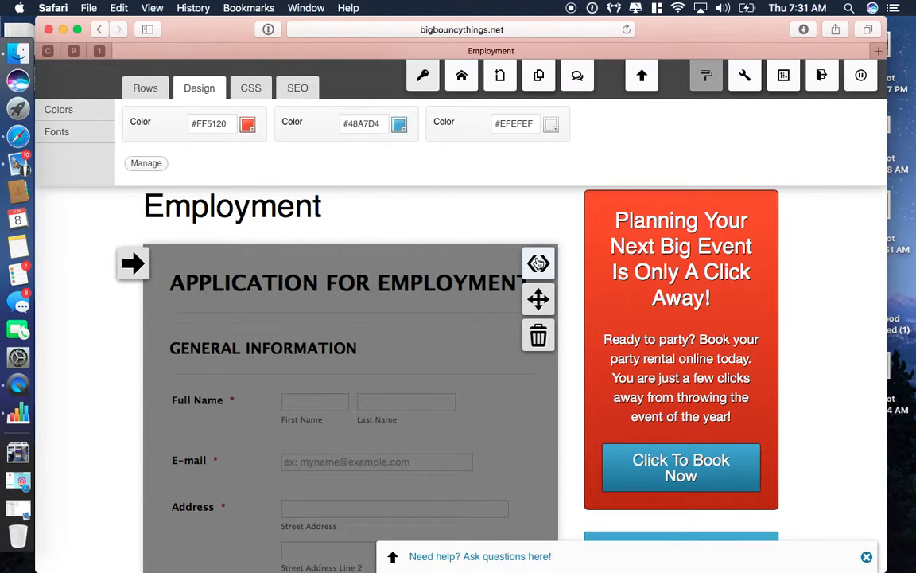
left_click(538, 263)
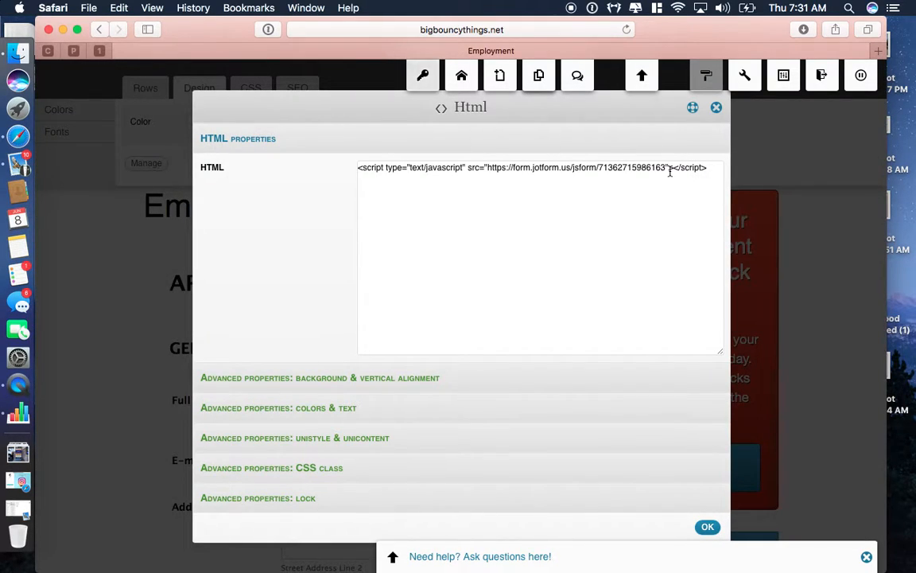
left_click(707, 528)
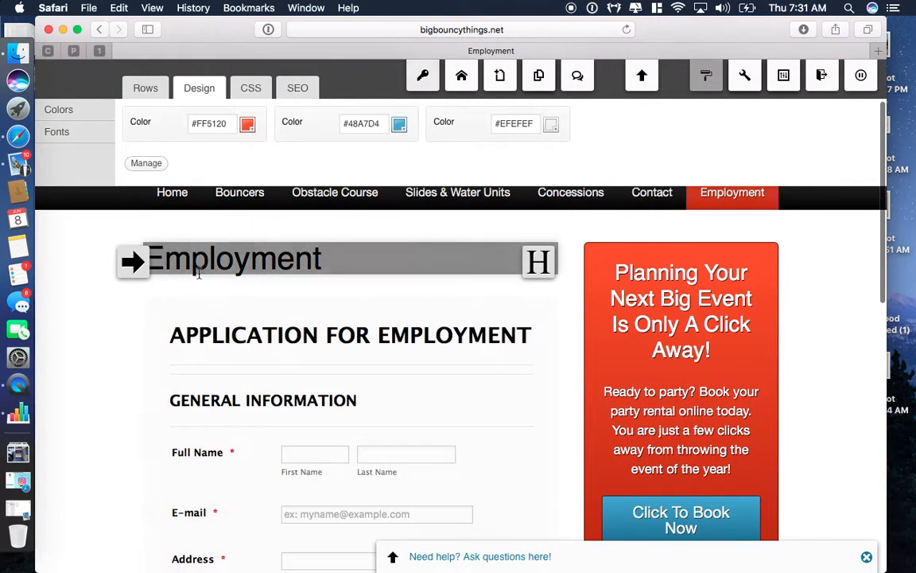
Step: Show the Rows tab's column layout options for adding a new row
mouse_move(121, 314)
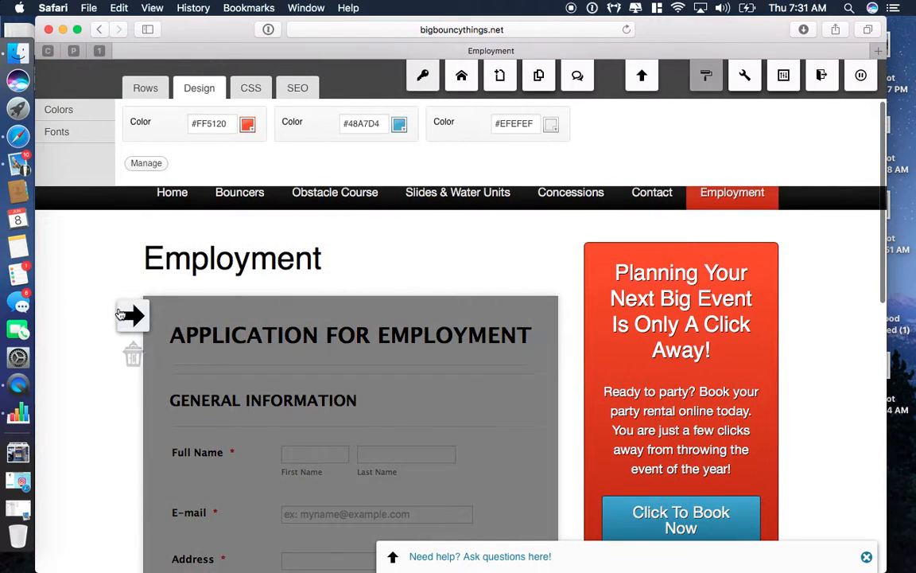
scroll(118, 362, "up", 1)
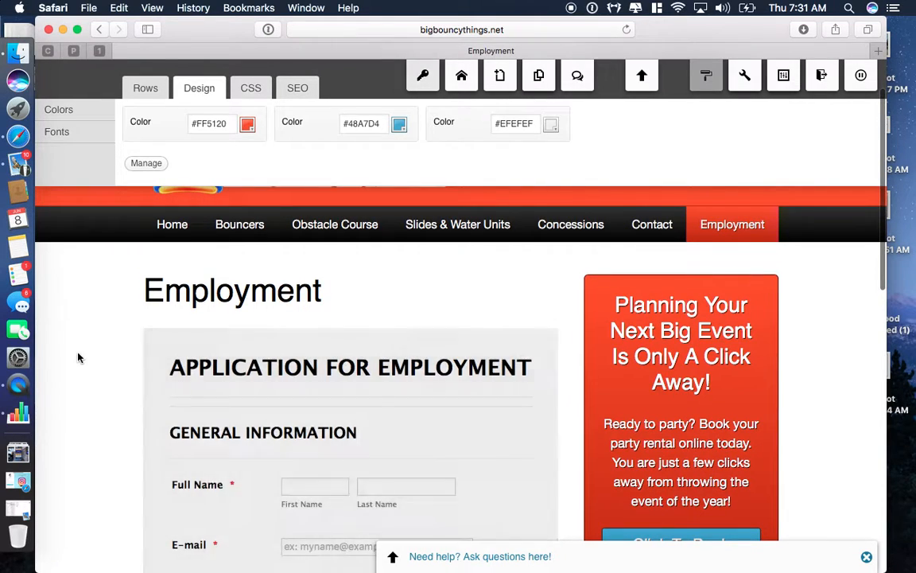
left_click(146, 89)
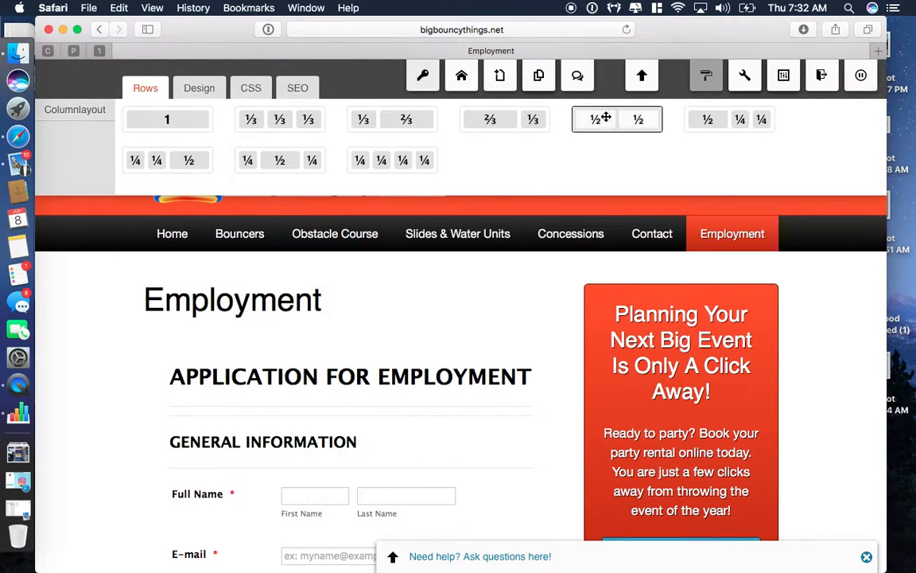
Step: Drag a ½ ½ row below the Employment heading and open the left column's widget chooser
left_click_drag(626, 118, 337, 408)
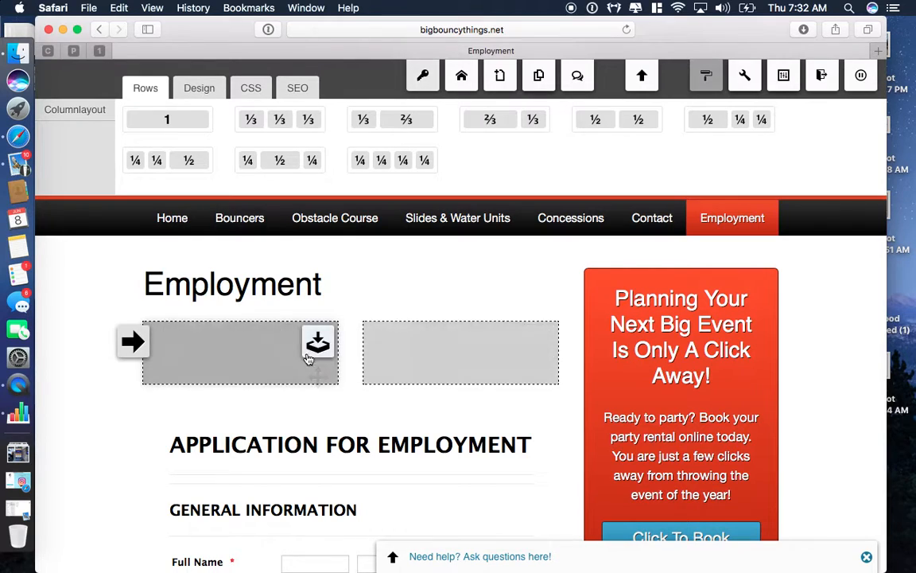
left_click(317, 341)
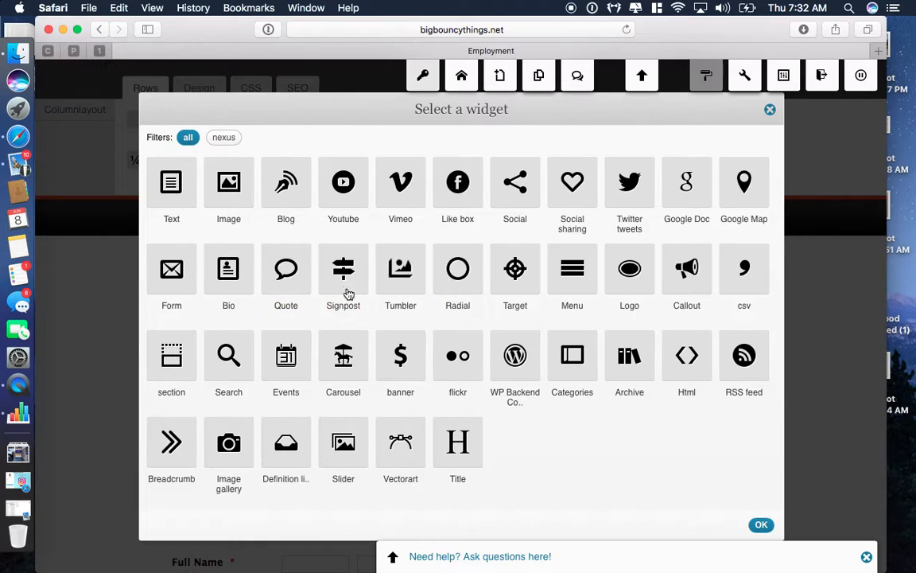
Step: Add a Text widget titled 'This is a test tital' with body 'here is the info'
left_click(170, 180)
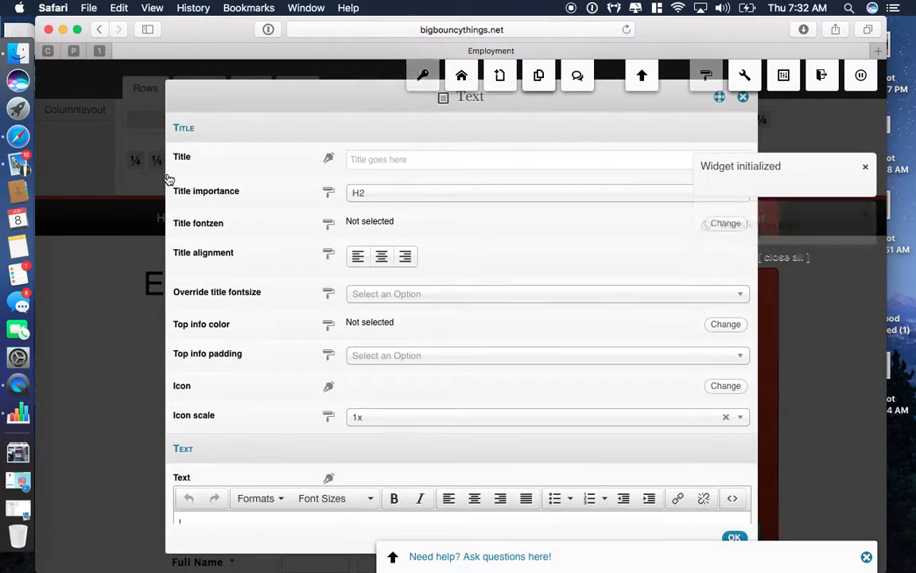
left_click(406, 161)
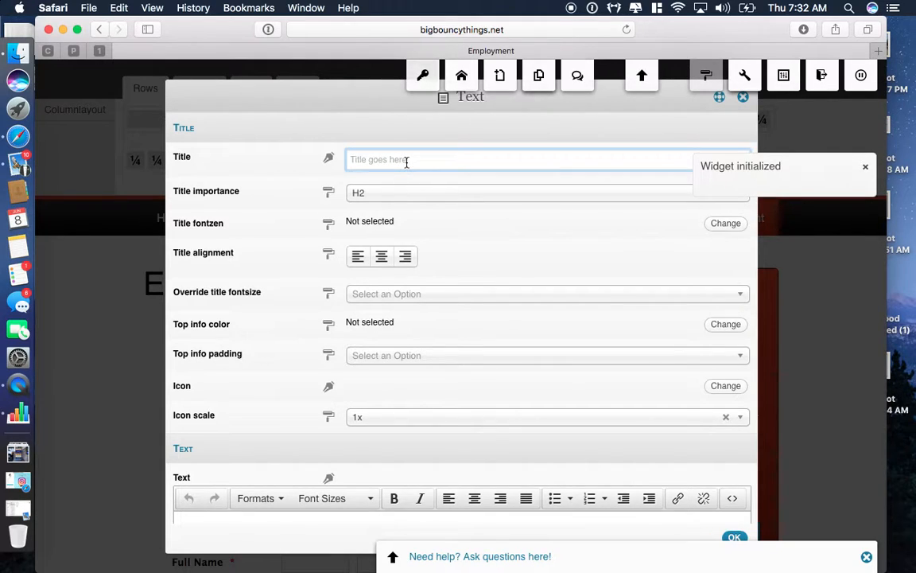
type("This is a test ti")
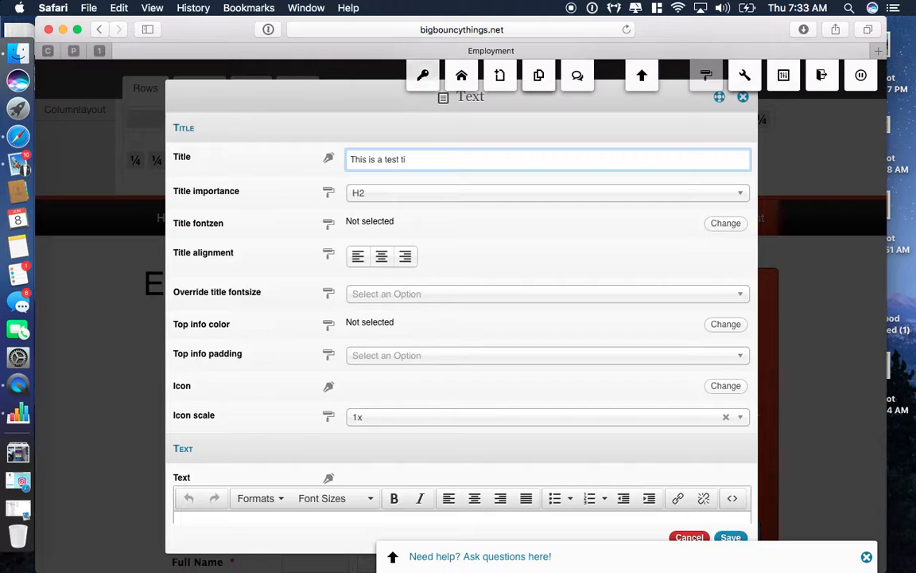
type("tal")
scroll(454, 321, "down", 5)
left_click(368, 366)
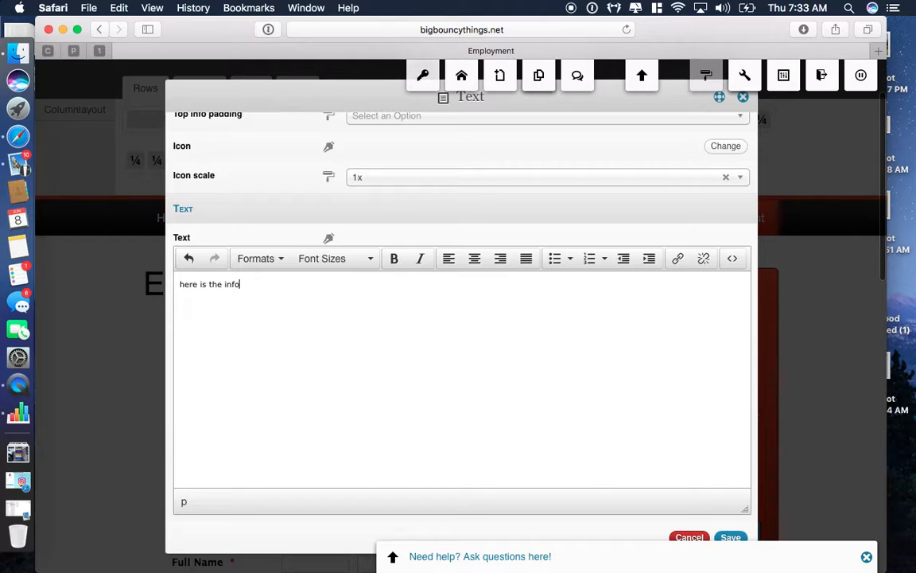
left_click(730, 537)
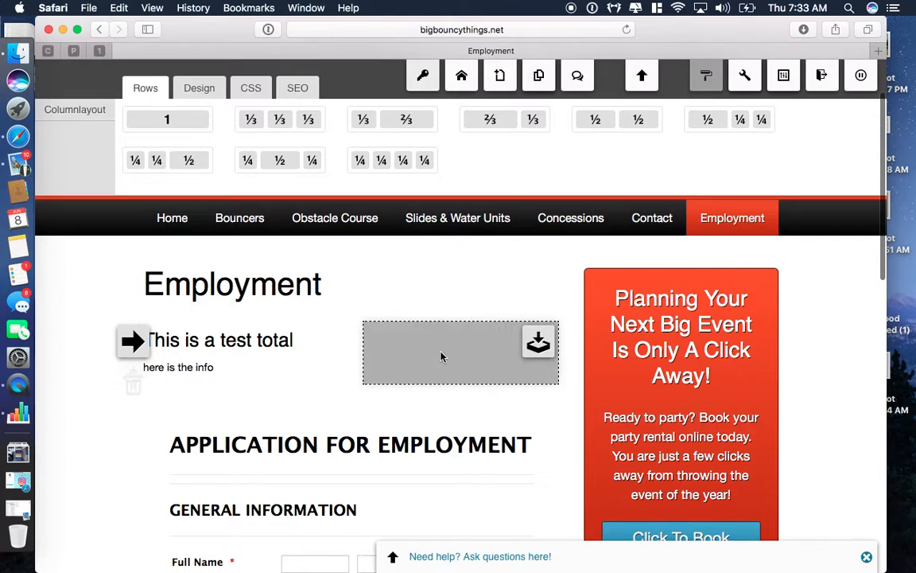
Step: Clear the text widget's title, save it, and start adding to the right column
left_click(317, 340)
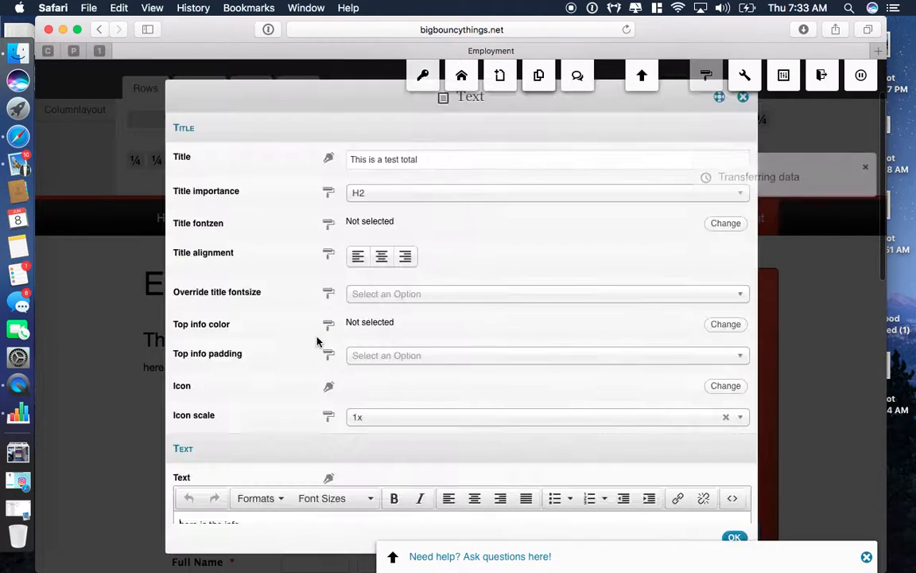
left_click(351, 159)
key("super+a")
key("BackSpace")
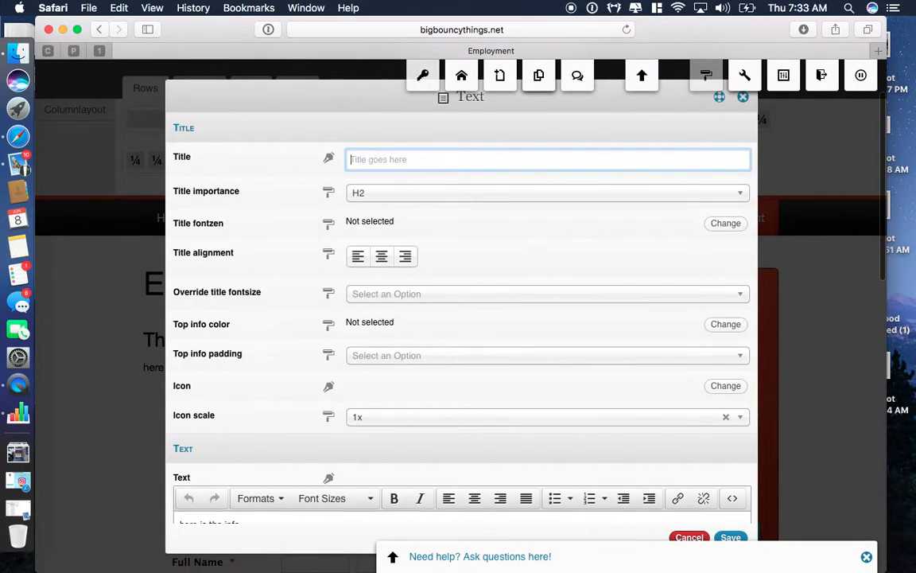
left_click(730, 537)
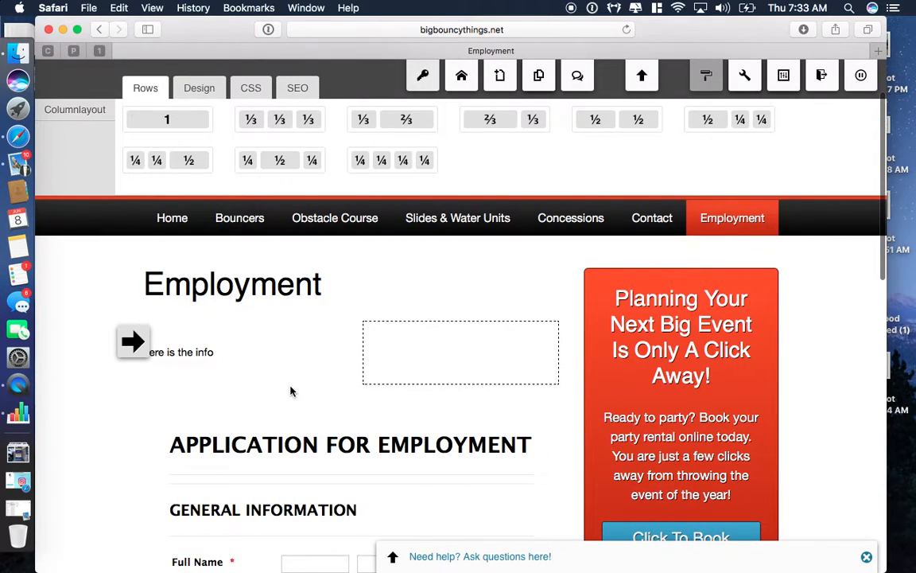
left_click(538, 350)
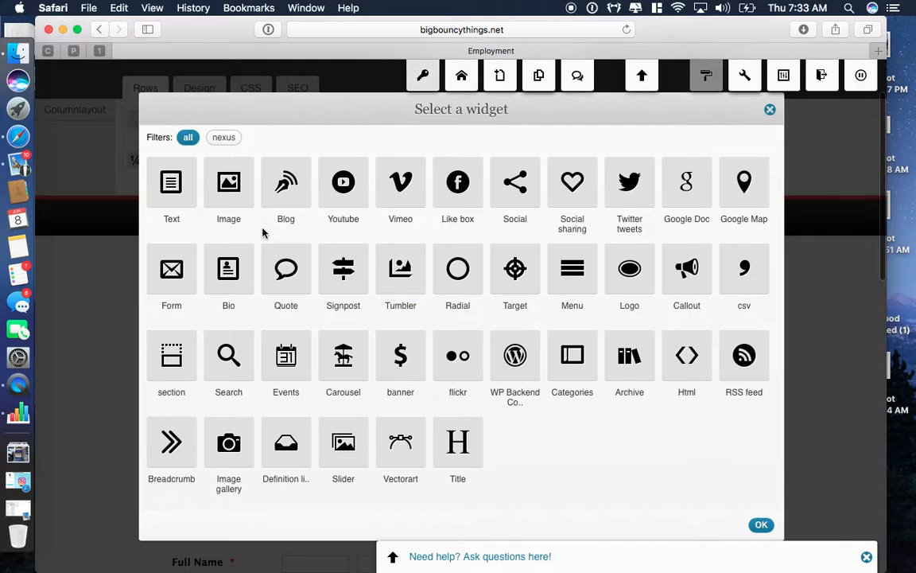
Step: Add an Image widget showing the table-and-chairs screenshot to the right column
left_click(229, 181)
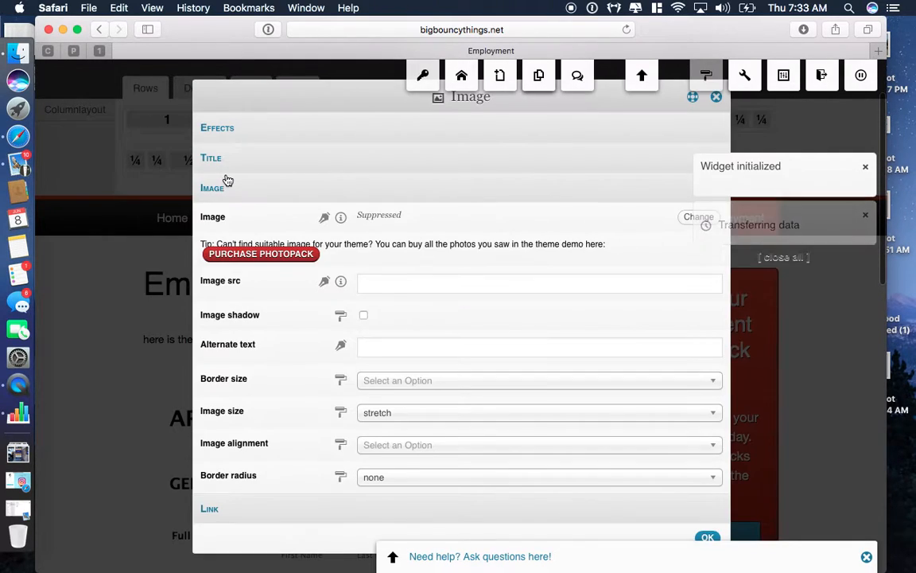
left_click(702, 218)
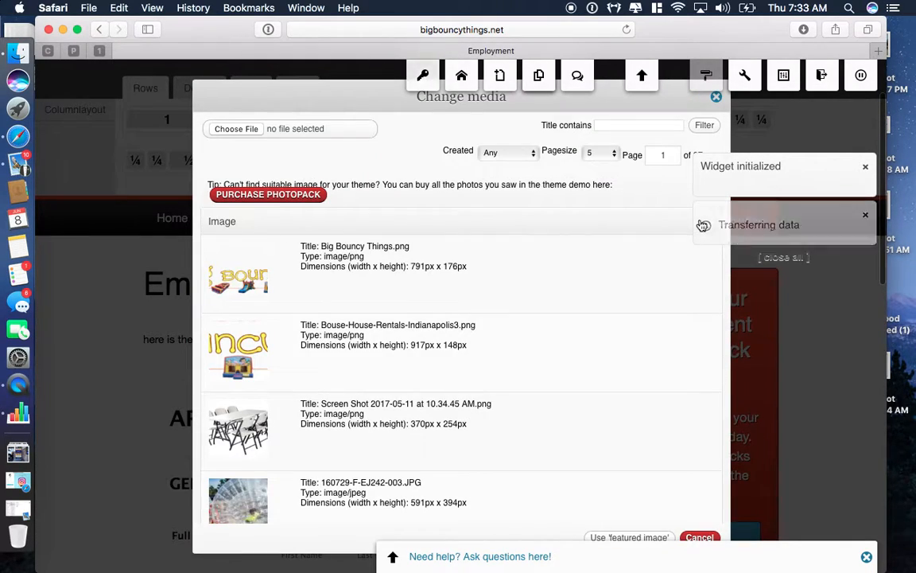
scroll(492, 403, "down", 4)
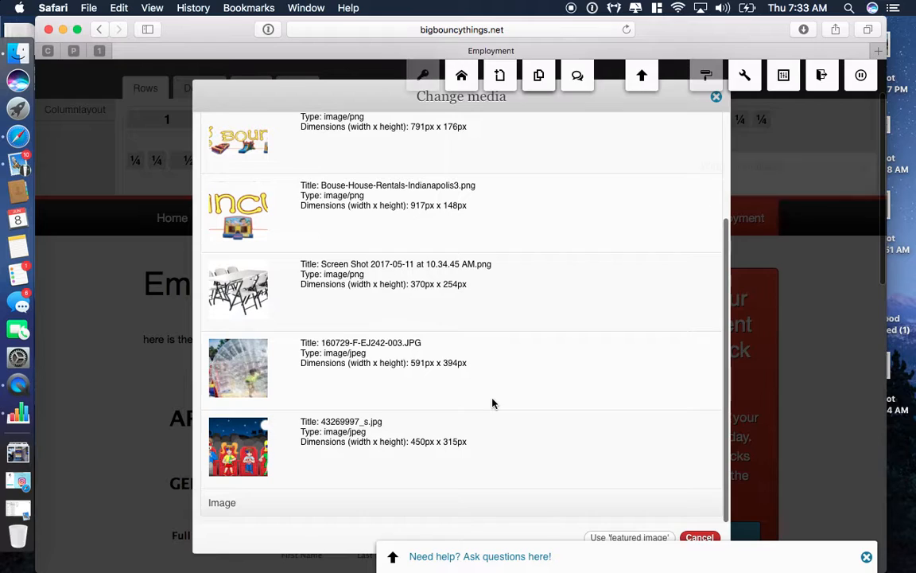
left_click(242, 299)
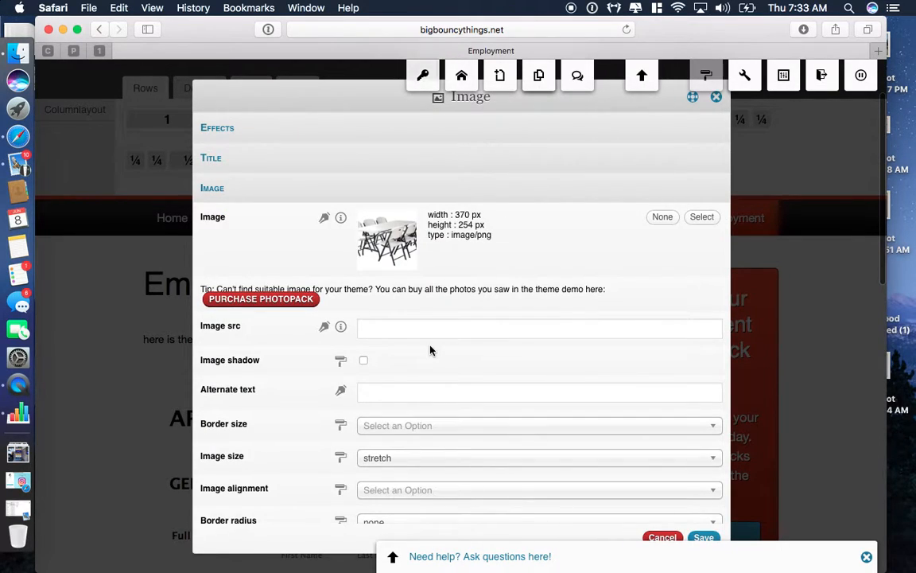
scroll(429, 350, "down", 3)
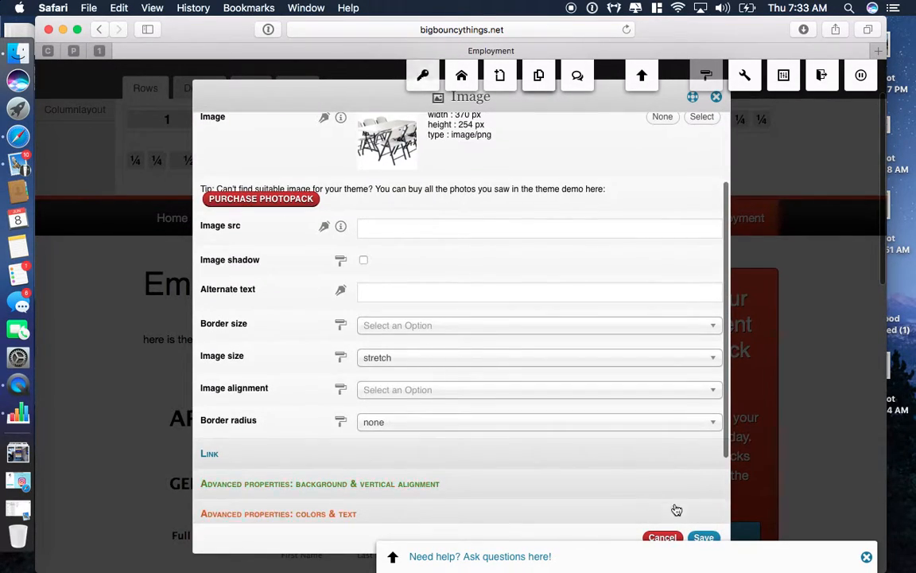
left_click(703, 537)
mouse_move(703, 537)
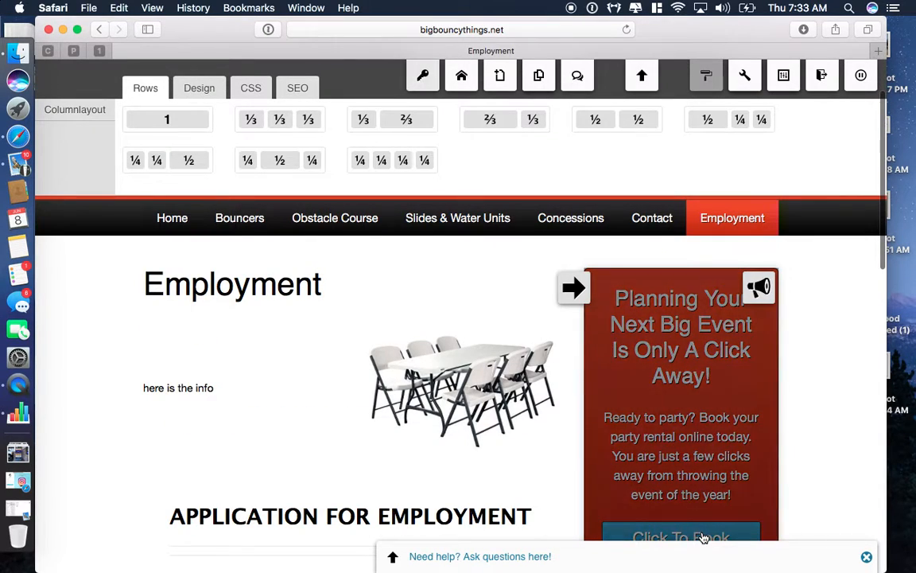
mouse_move(540, 341)
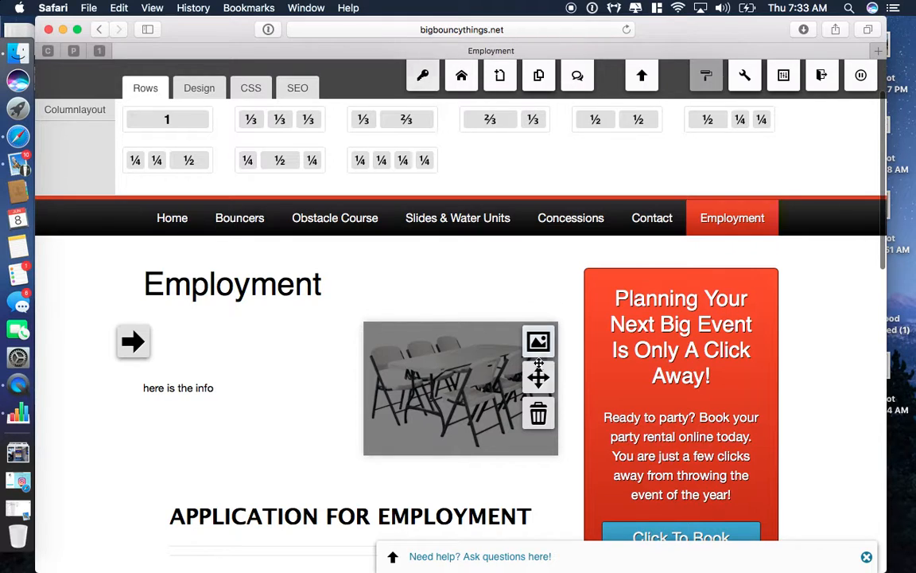
Step: Delete the table-and-chairs image block and the empty row, then open the Bouncers page
left_click(537, 414)
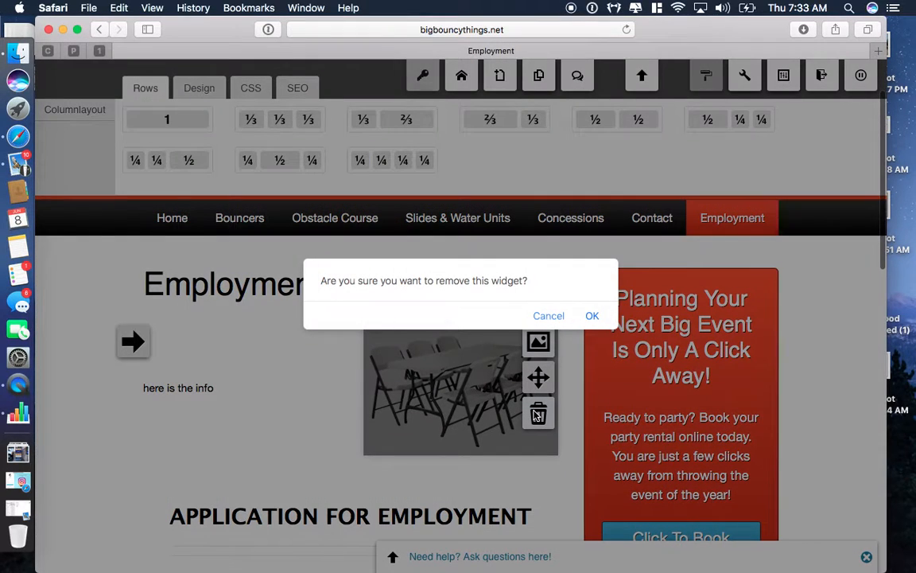
left_click(591, 315)
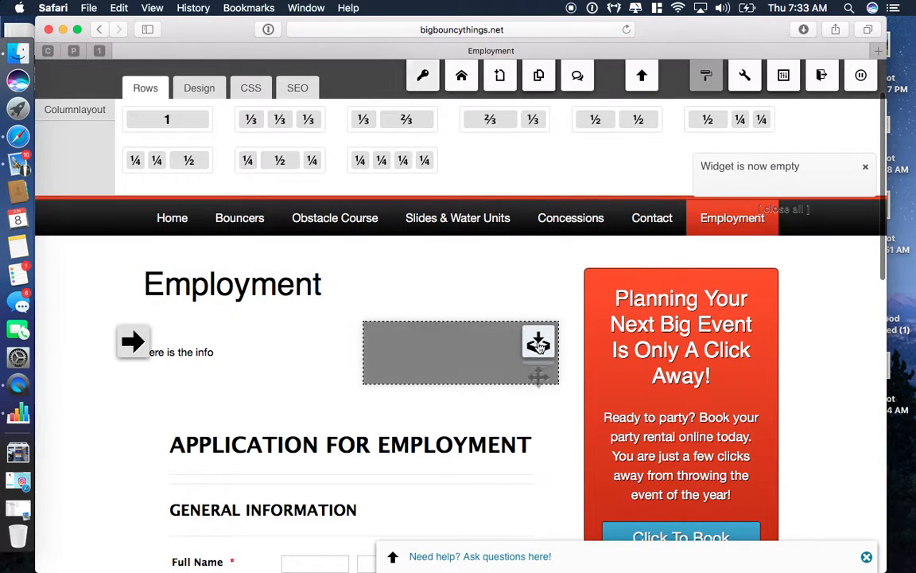
mouse_move(133, 342)
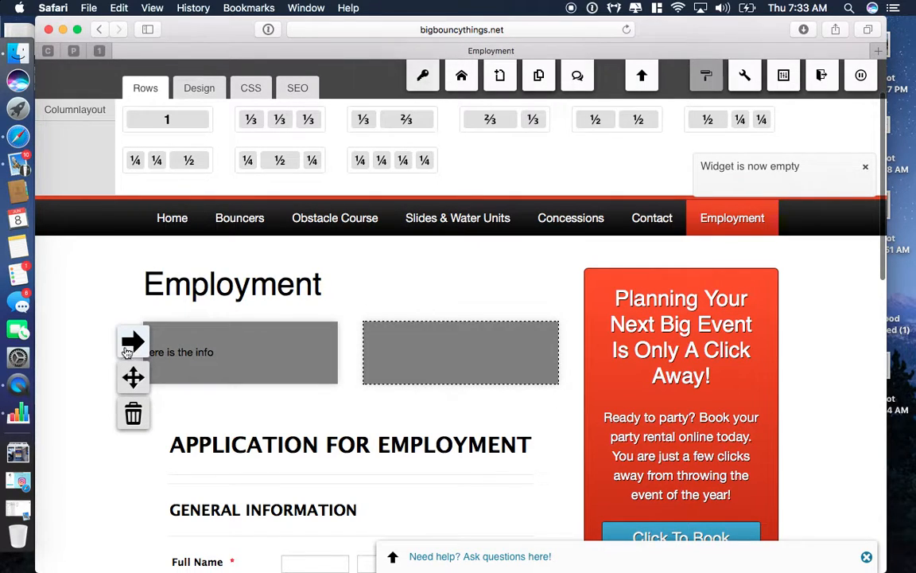
left_click(133, 414)
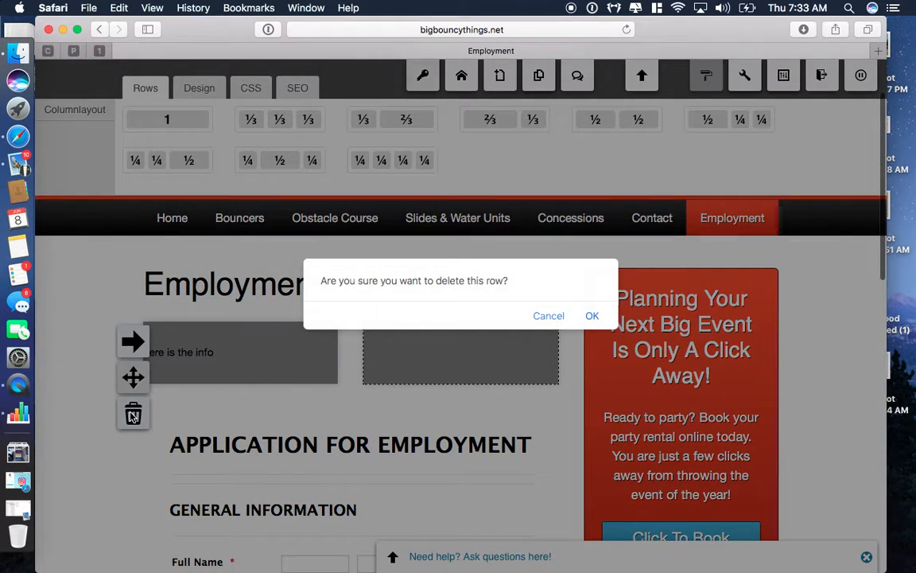
left_click(593, 318)
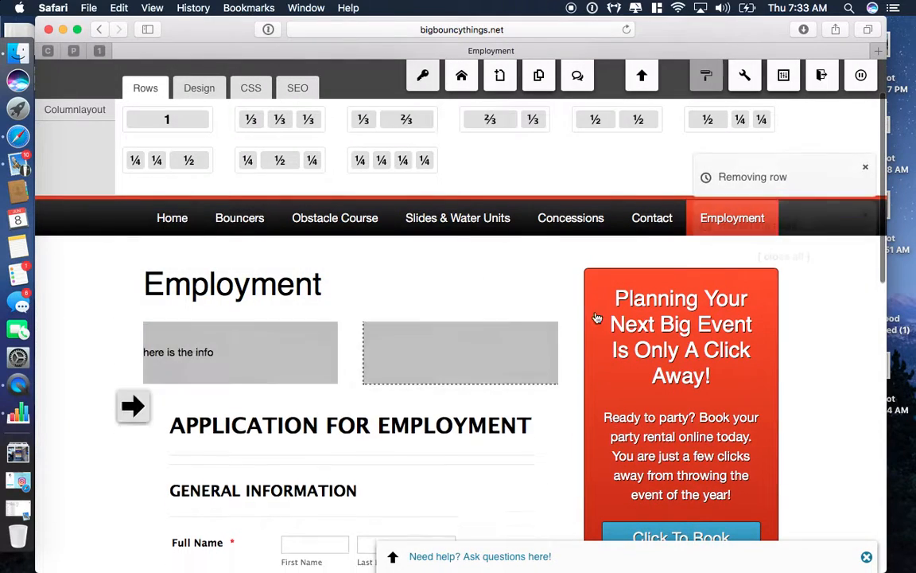
left_click(251, 217)
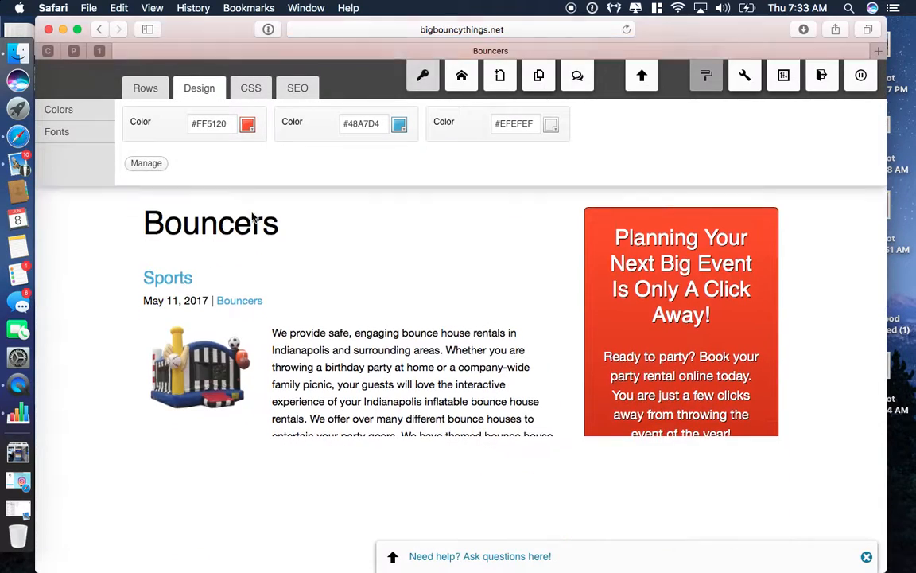
scroll(370, 310, "down", 15)
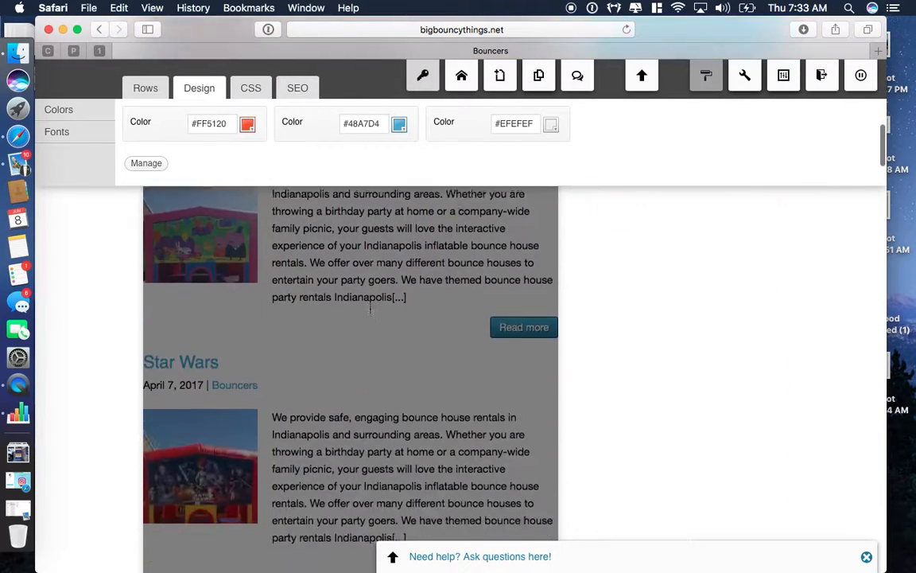
scroll(370, 310, "up", 10)
scroll(369, 308, "up", 10)
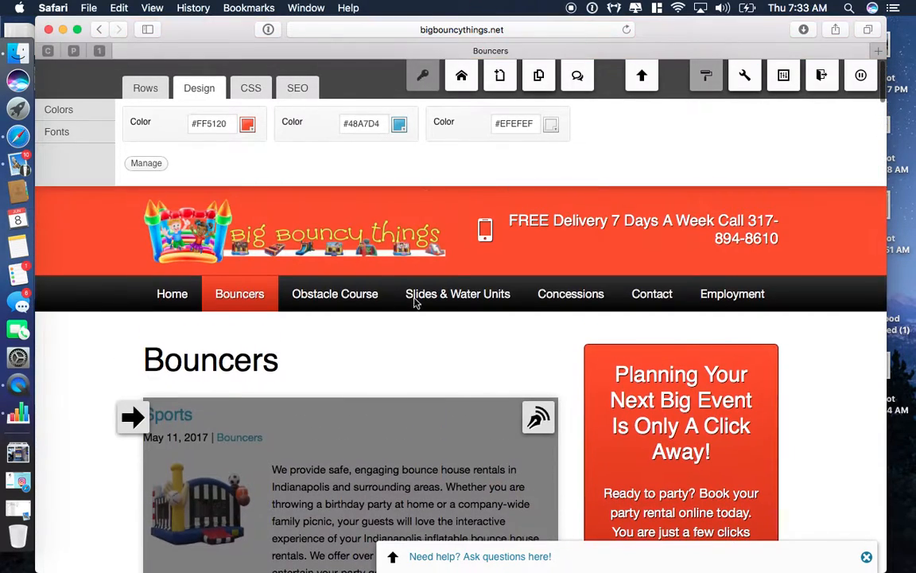
left_click(535, 419)
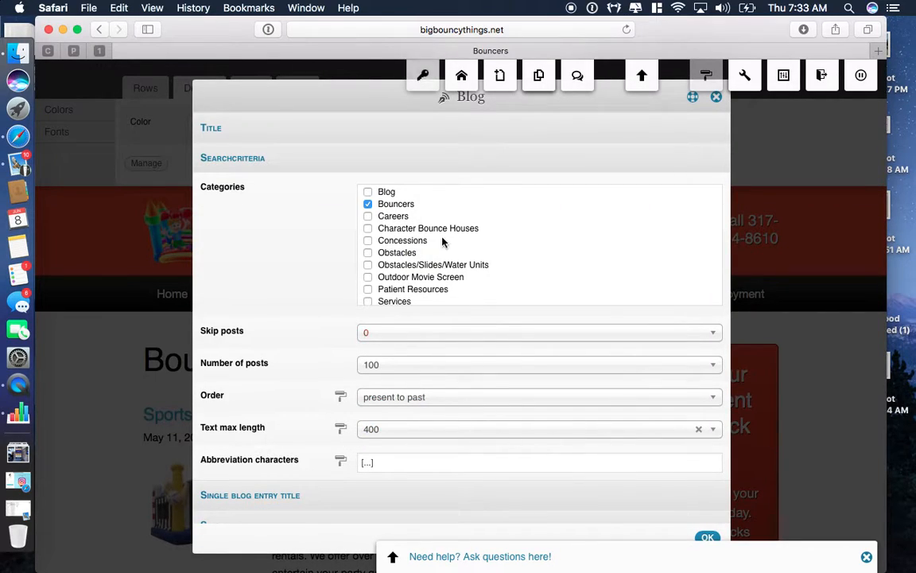
left_click(708, 538)
scroll(710, 540, "down", 3)
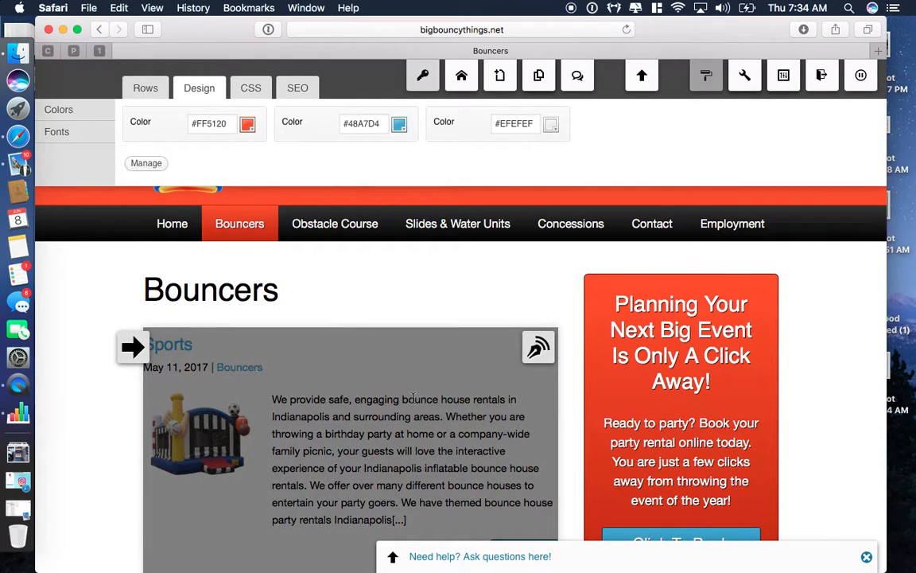
scroll(414, 397, "up", 2)
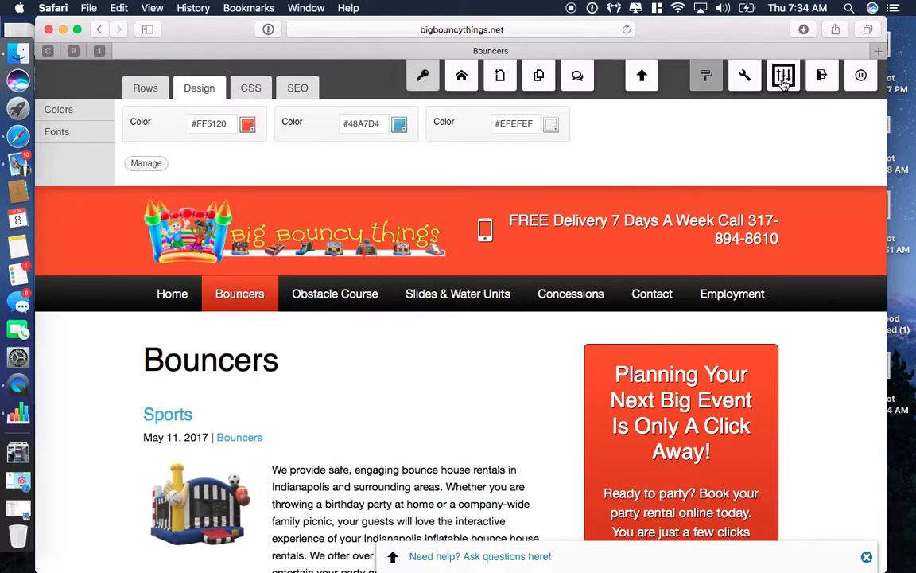
mouse_move(784, 82)
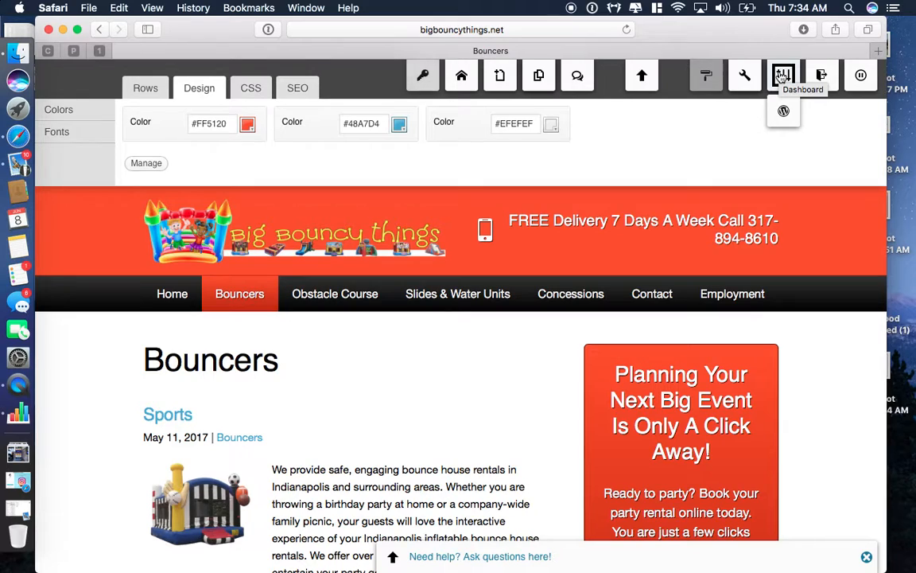
Step: Switch to the WordPress backend and browse the All Posts list
left_click(784, 111)
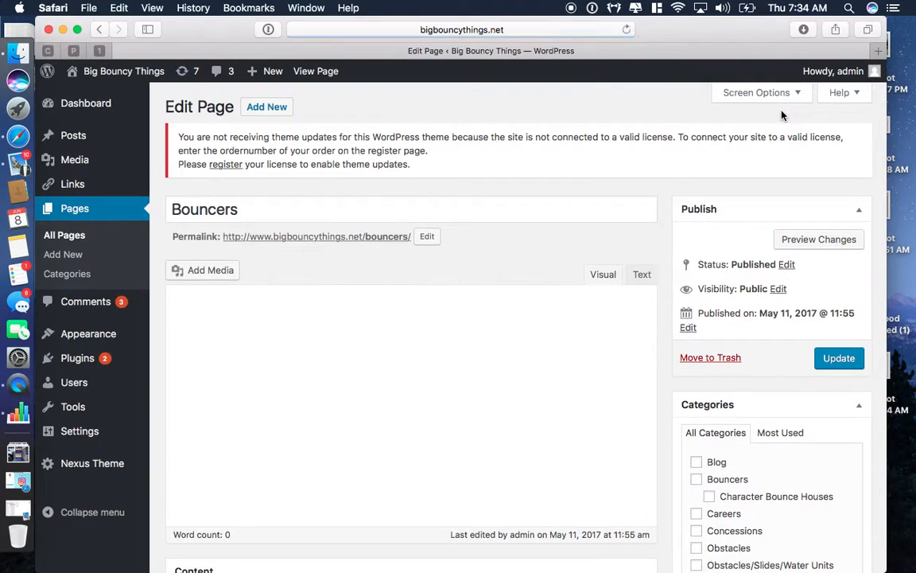
left_click(70, 137)
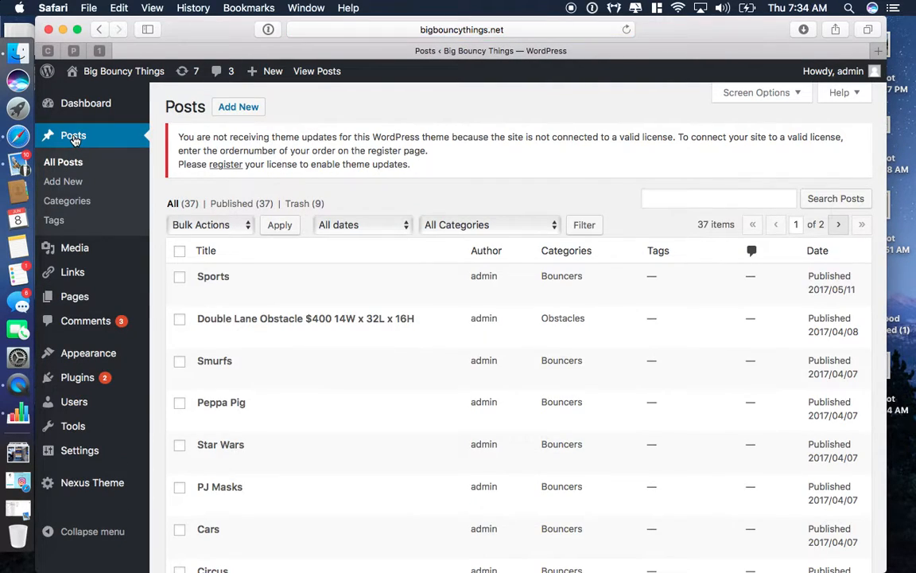
scroll(358, 272, "down", 5)
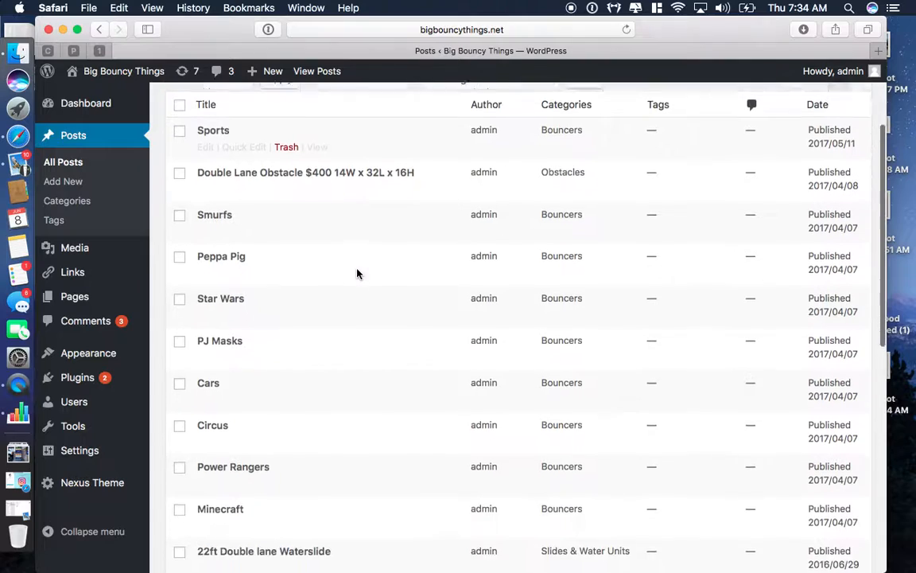
scroll(326, 445, "down", 10)
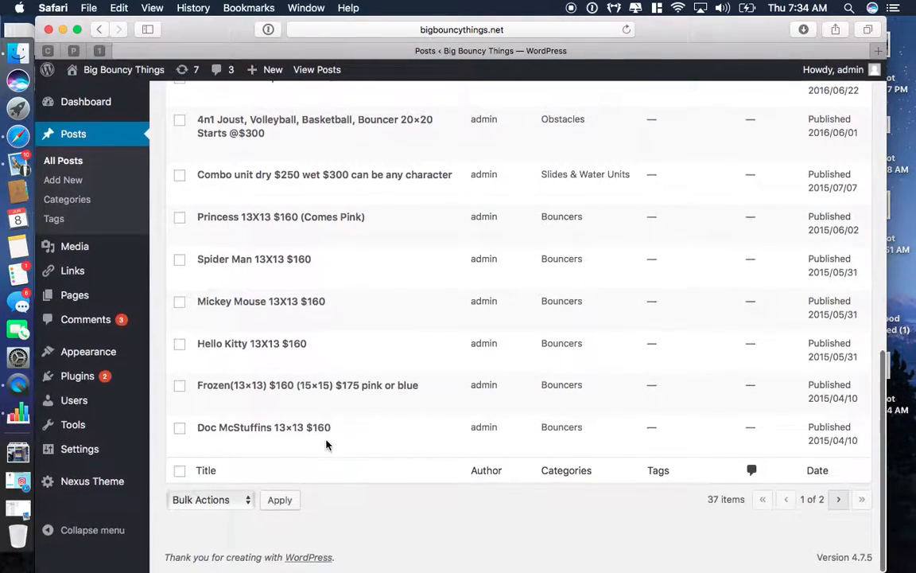
scroll(326, 445, "up", 12)
scroll(326, 445, "up", 3)
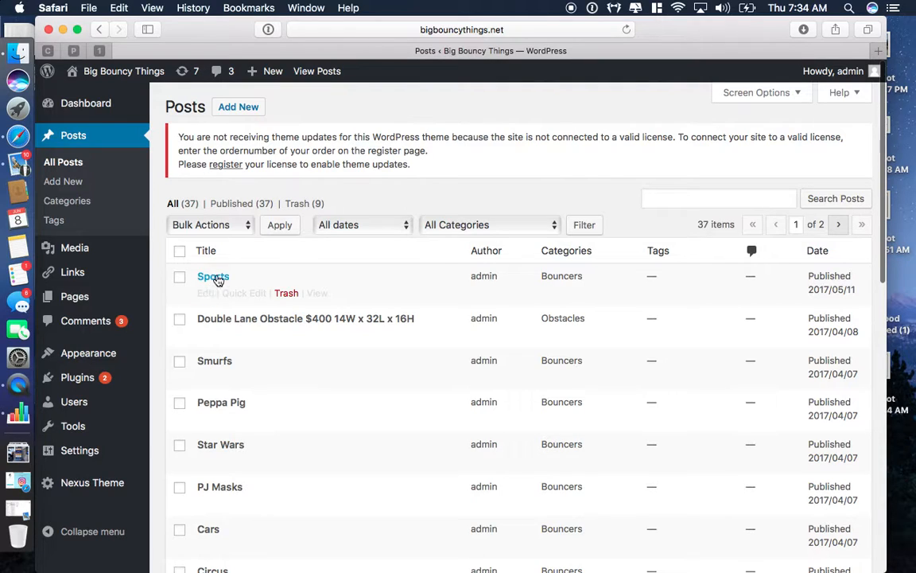
Step: Open the Sports post for editing and select its bounce-house image
left_click(204, 294)
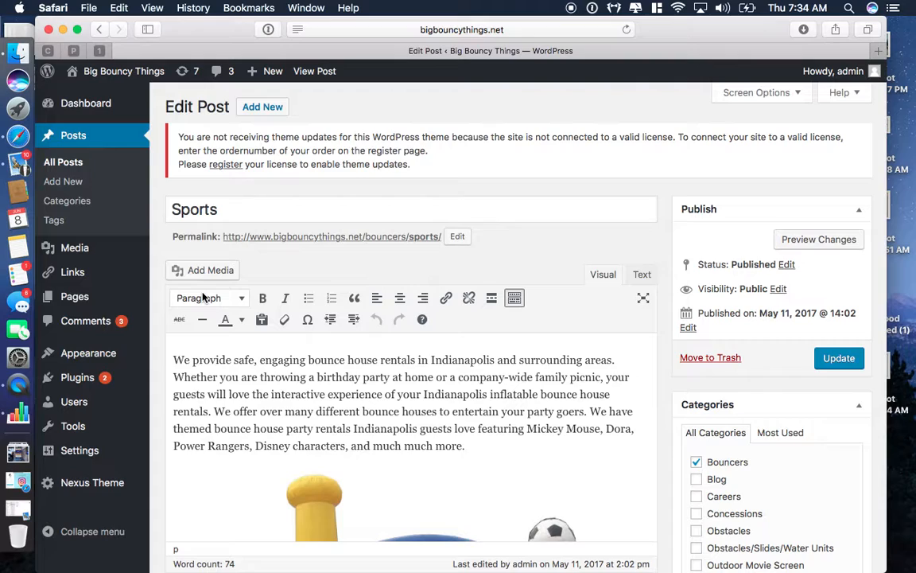
scroll(203, 297, "down", 1)
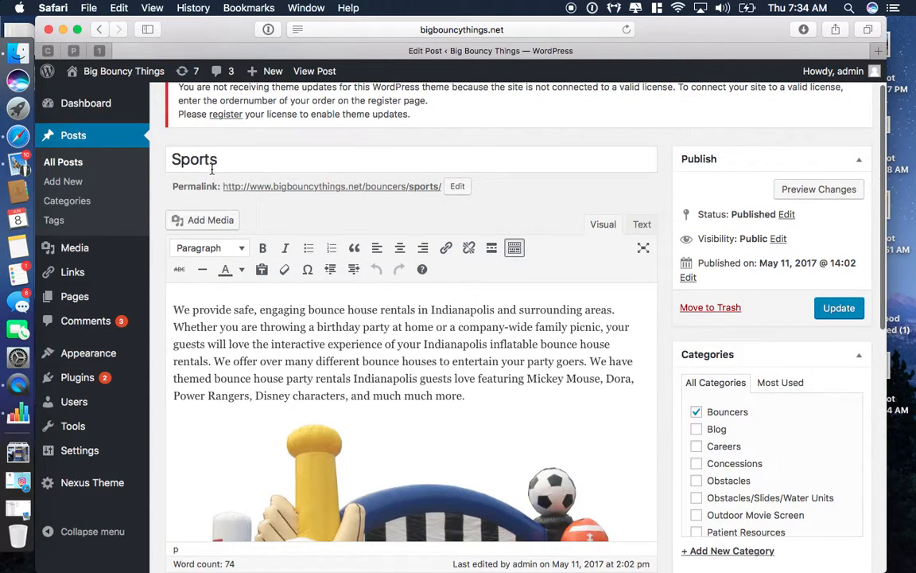
scroll(213, 275, "down", 1)
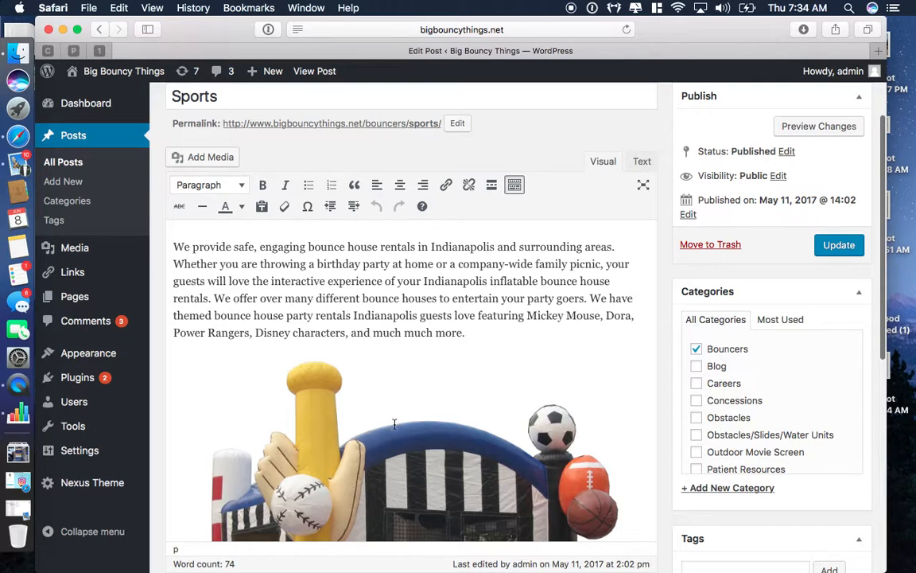
scroll(393, 425, "down", 3)
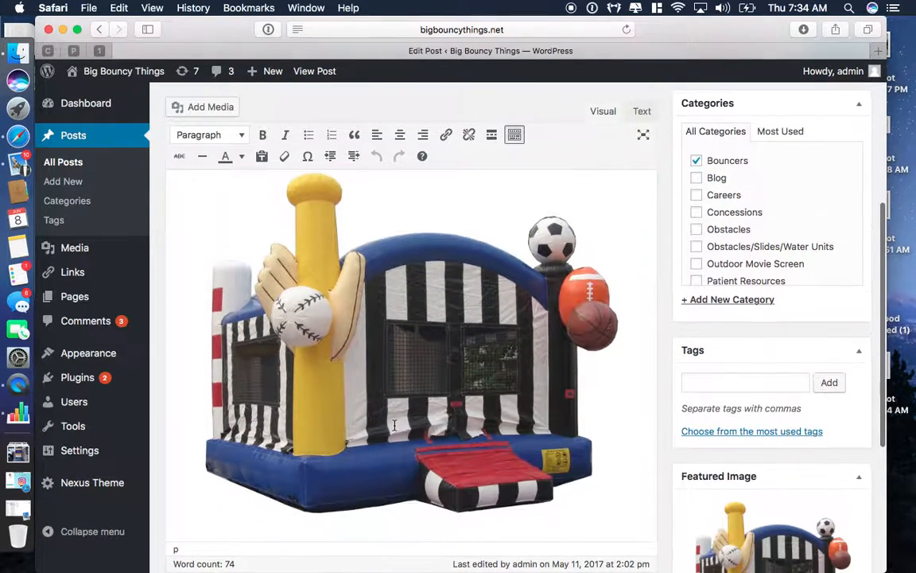
left_click(349, 423)
Step: Scroll through the Sports post to review its Bouncers category and featured image
scroll(349, 423, "up", 3)
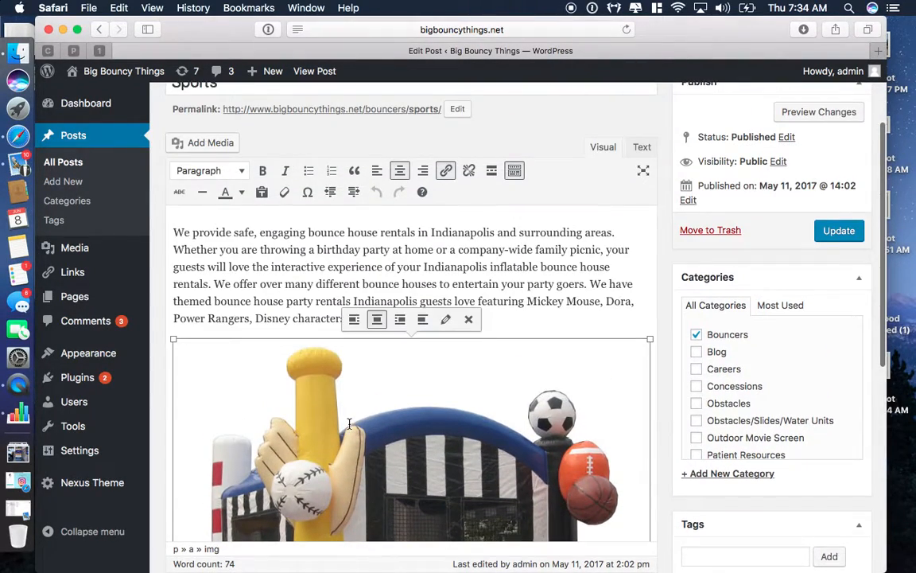
scroll(349, 423, "down", 1)
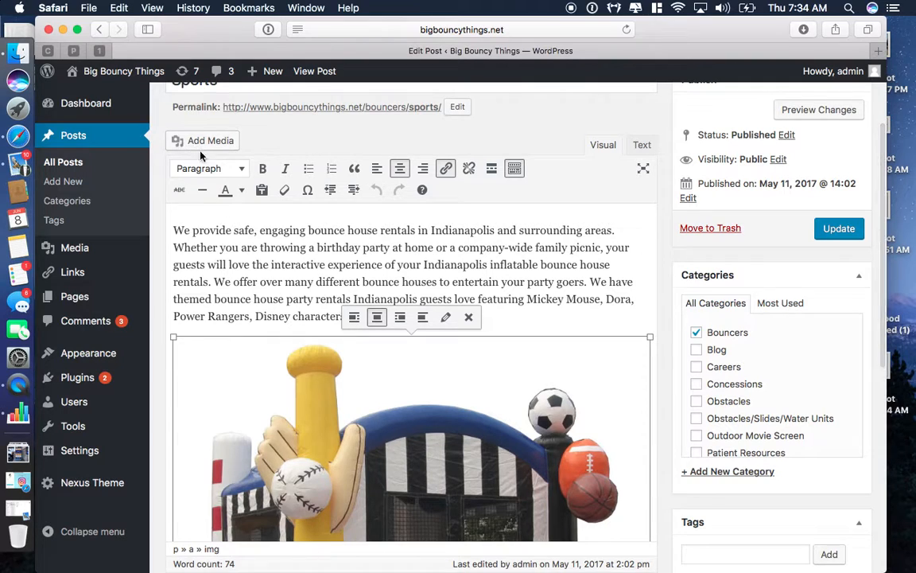
scroll(403, 475, "up", 3)
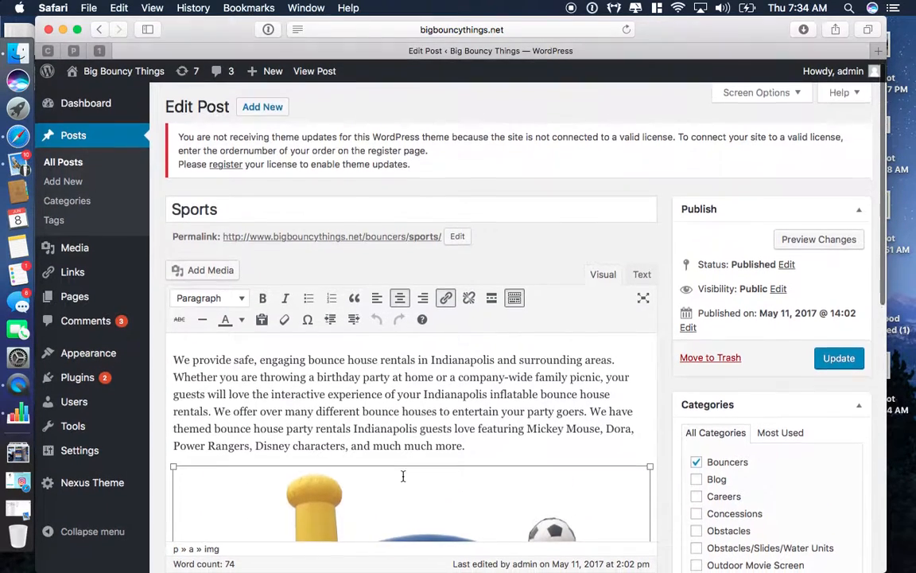
scroll(787, 346, "down", 5)
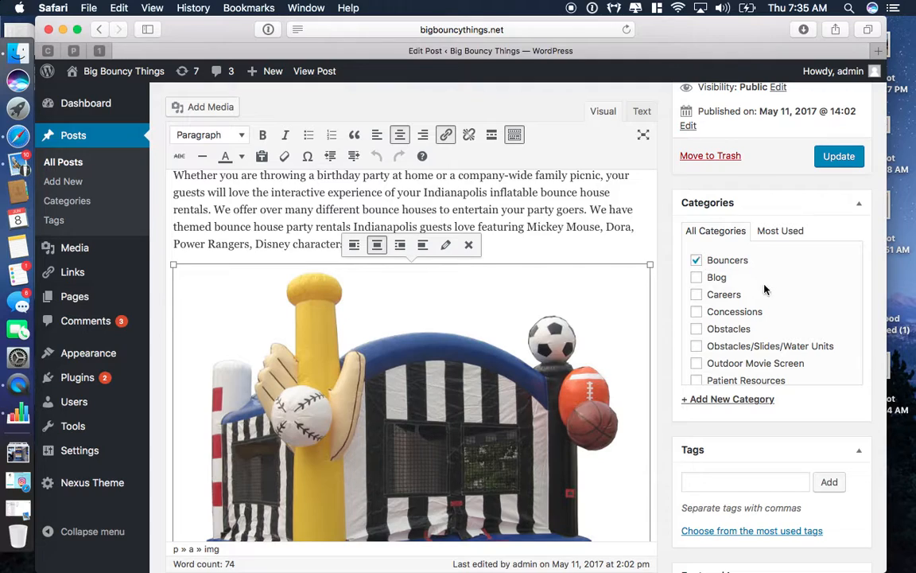
scroll(764, 289, "down", 2)
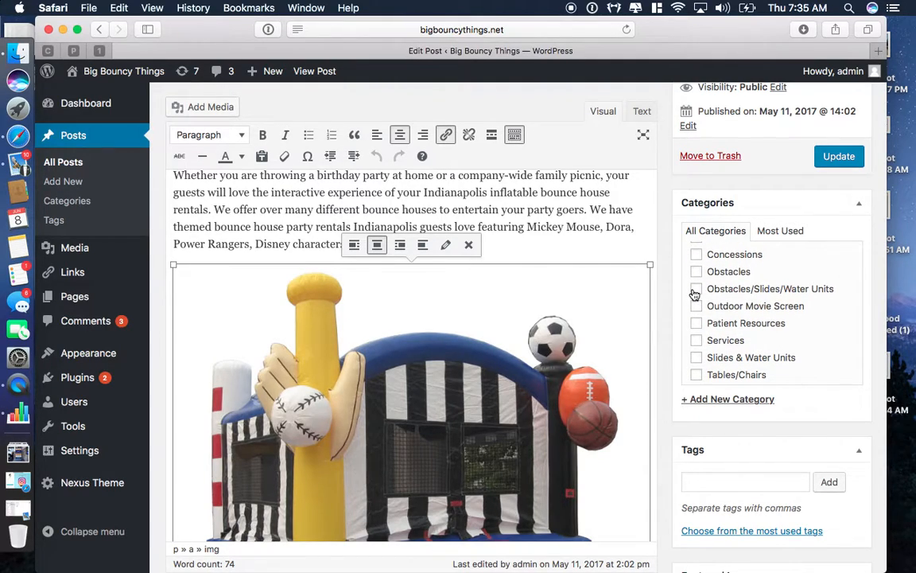
scroll(746, 342, "down", 2)
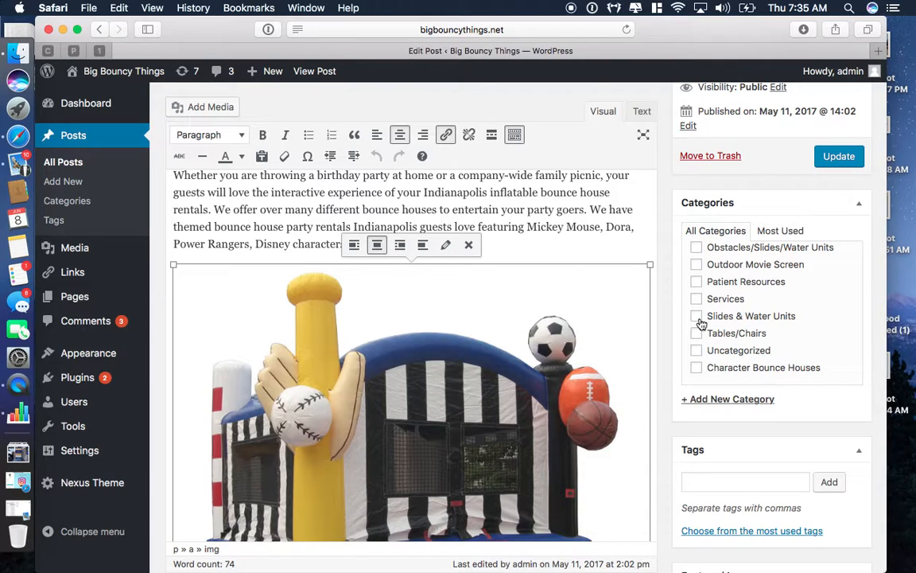
scroll(702, 295, "up", 4)
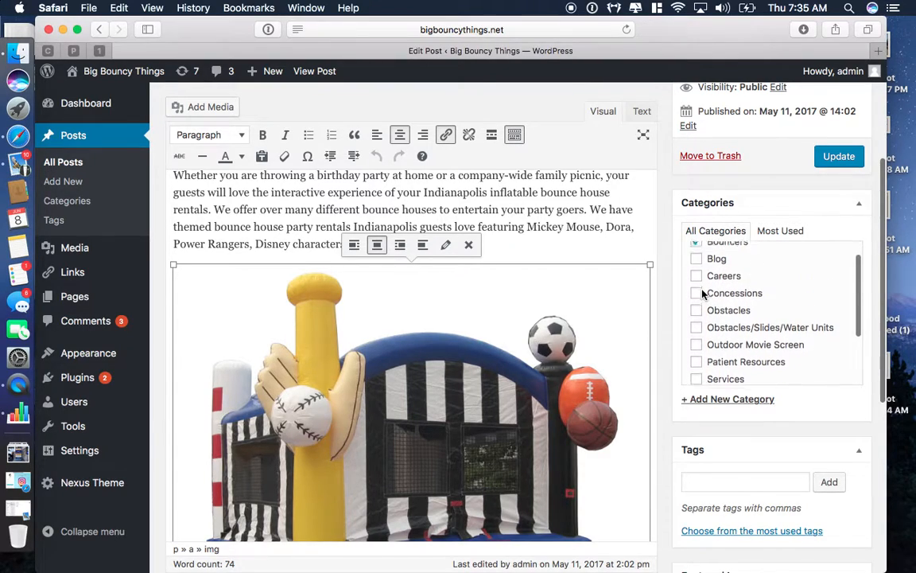
scroll(703, 294, "up", 1)
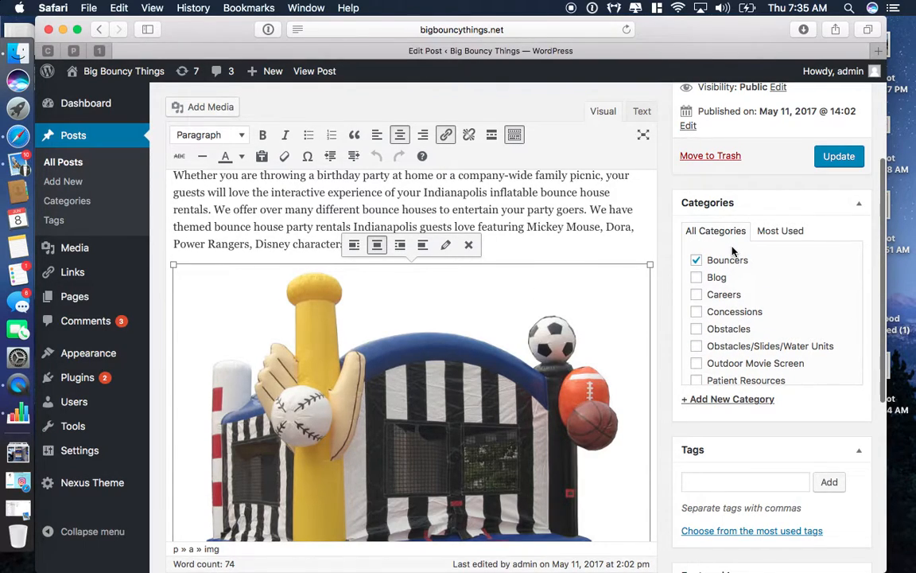
scroll(745, 341, "down", 3)
scroll(605, 419, "down", 6)
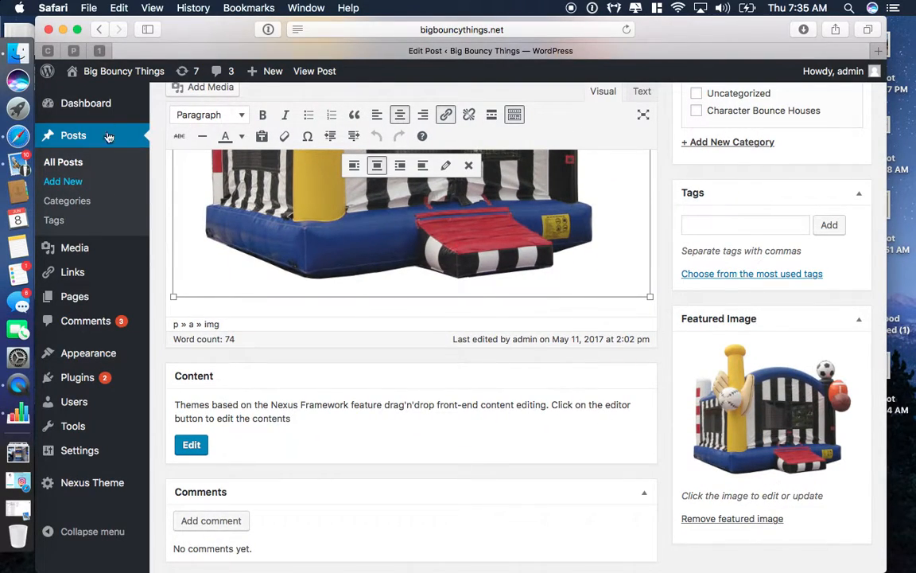
Step: Open the live site in a new tab and go to its Bouncers category page
mouse_move(120, 71)
right_click(97, 95)
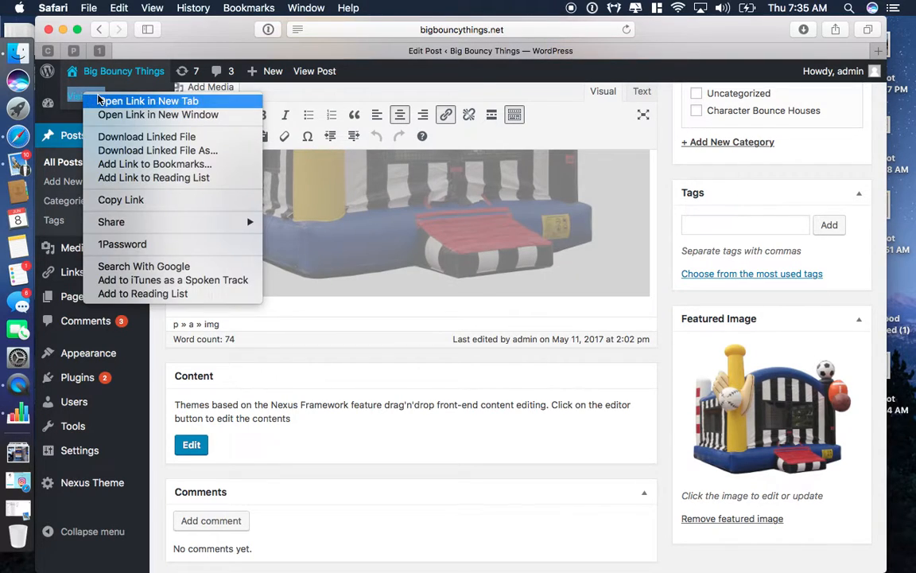
left_click(97, 100)
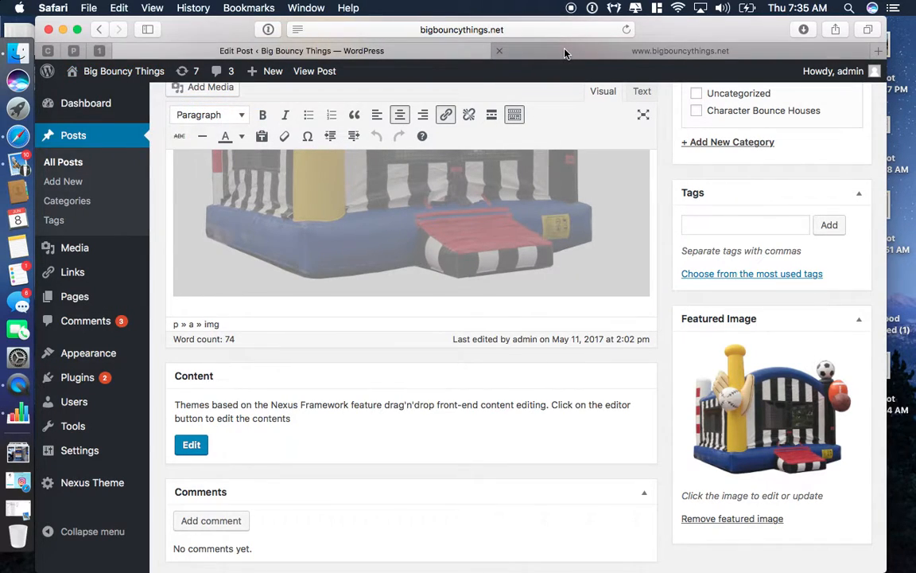
left_click(565, 52)
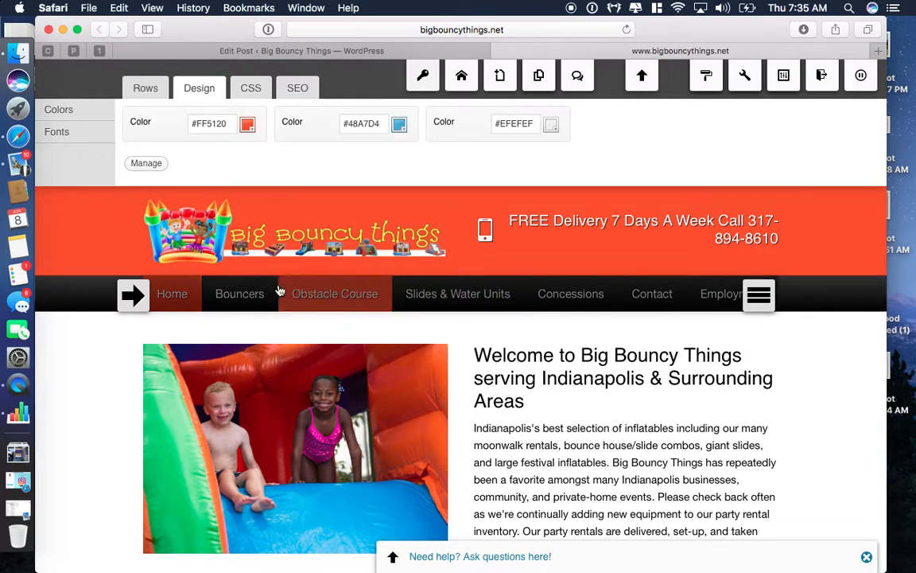
left_click(254, 295)
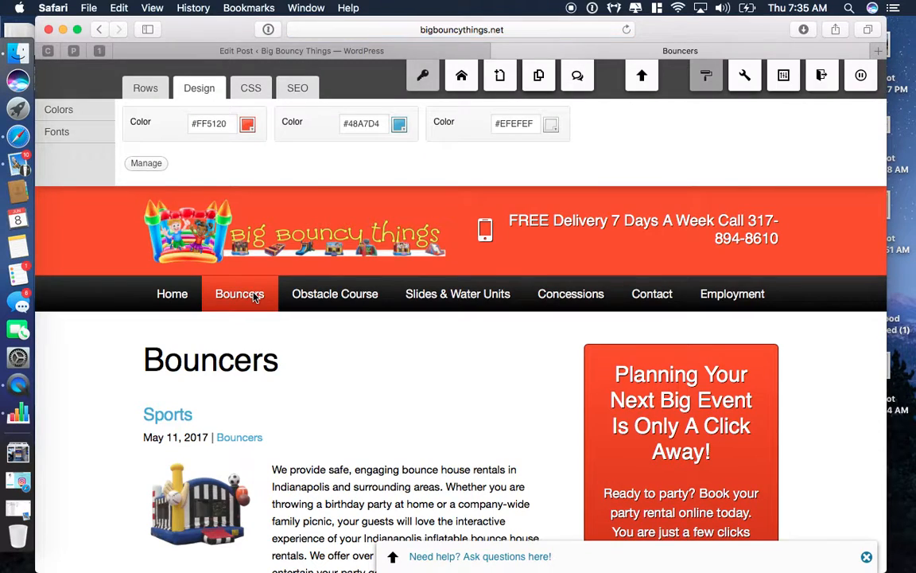
scroll(254, 296, "down", 5)
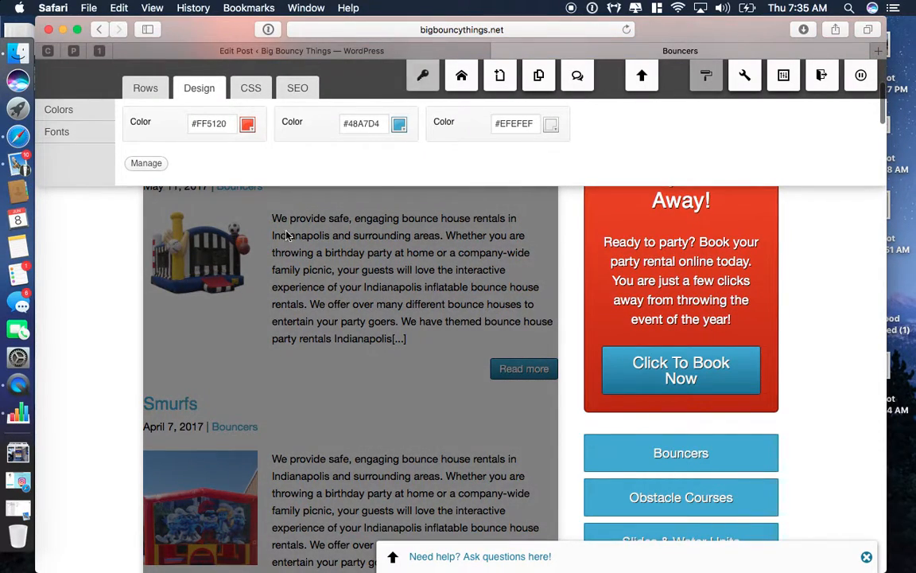
Step: View the full Sports post on the live site, then return to its Edit Post tab
left_click(349, 51)
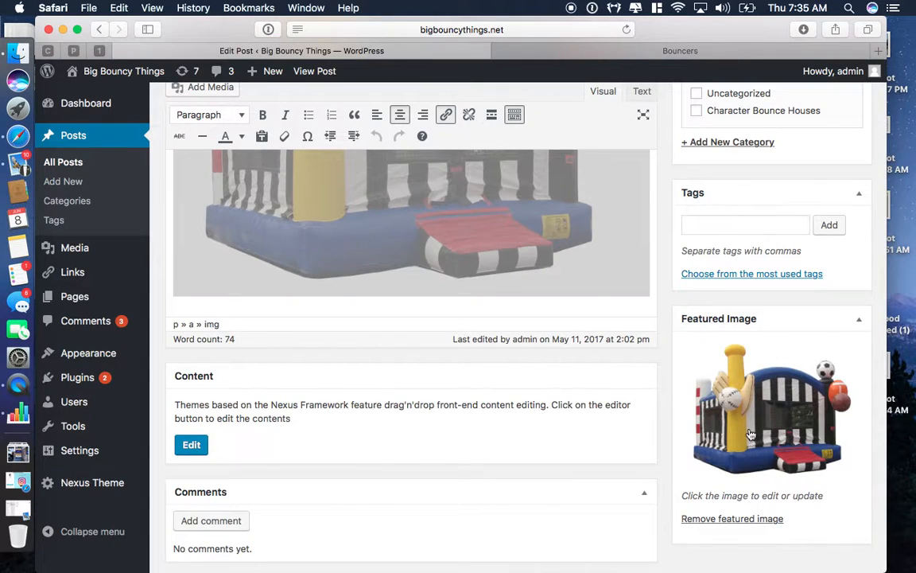
left_click(556, 57)
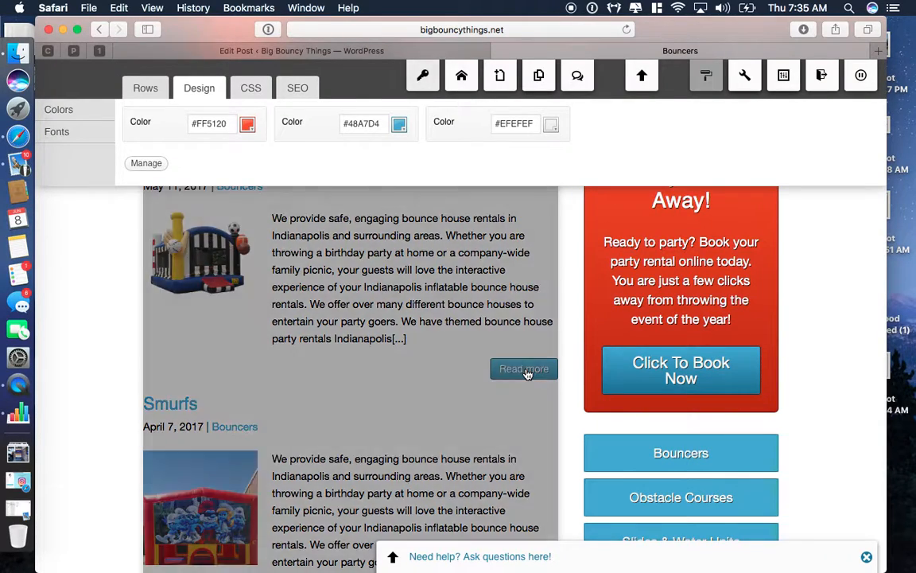
left_click(525, 369)
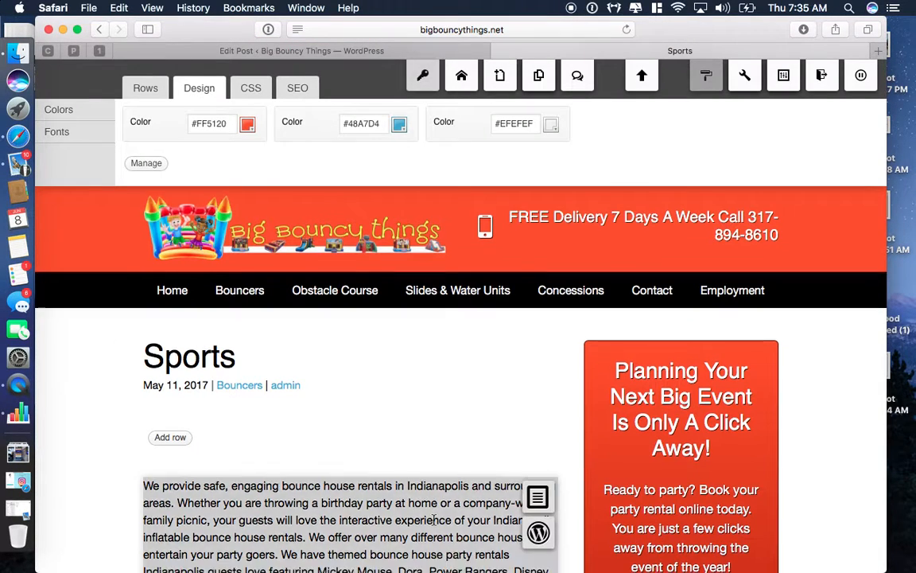
scroll(433, 519, "down", 15)
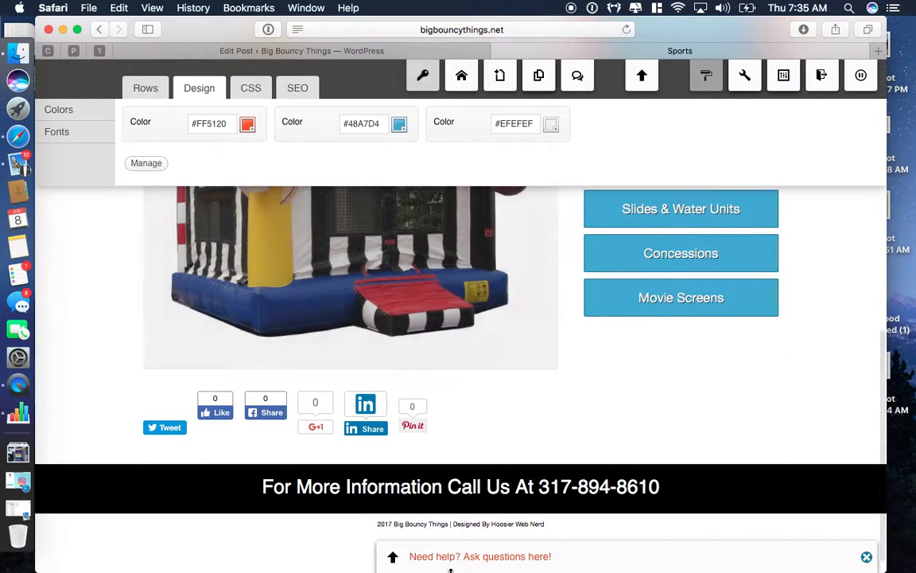
scroll(469, 421, "up", 4)
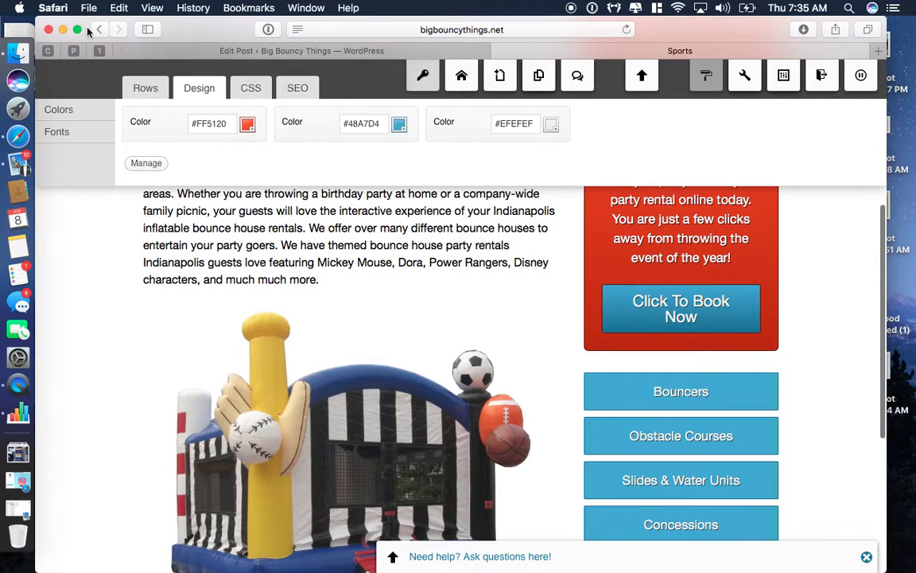
left_click(323, 50)
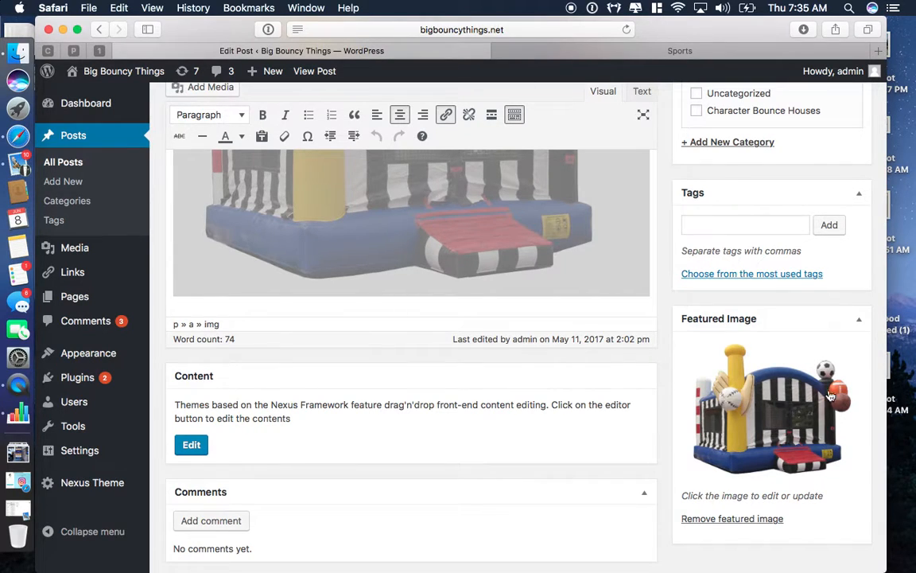
Step: Leave the Sports post and open a blank Draft post via Posts > Add New
scroll(747, 350, "down", 2)
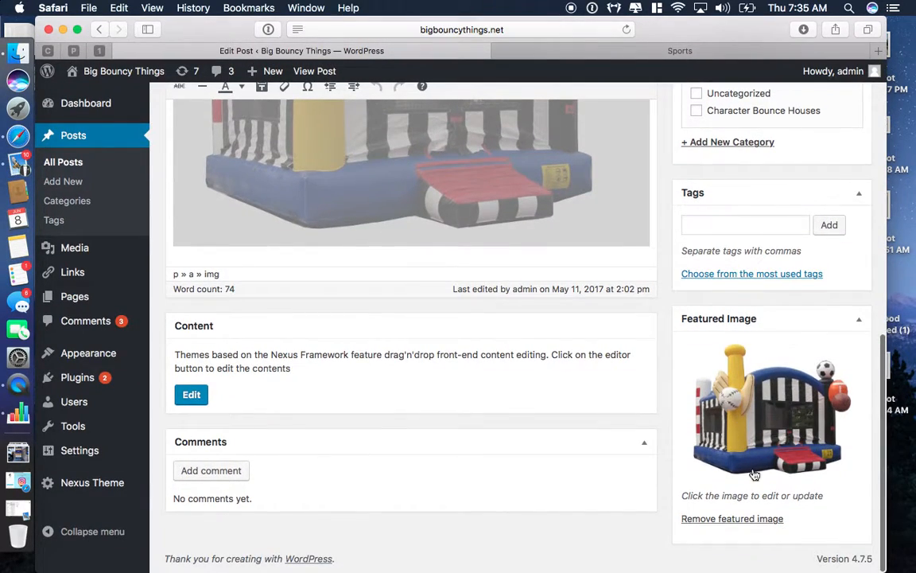
scroll(741, 446, "up", 5)
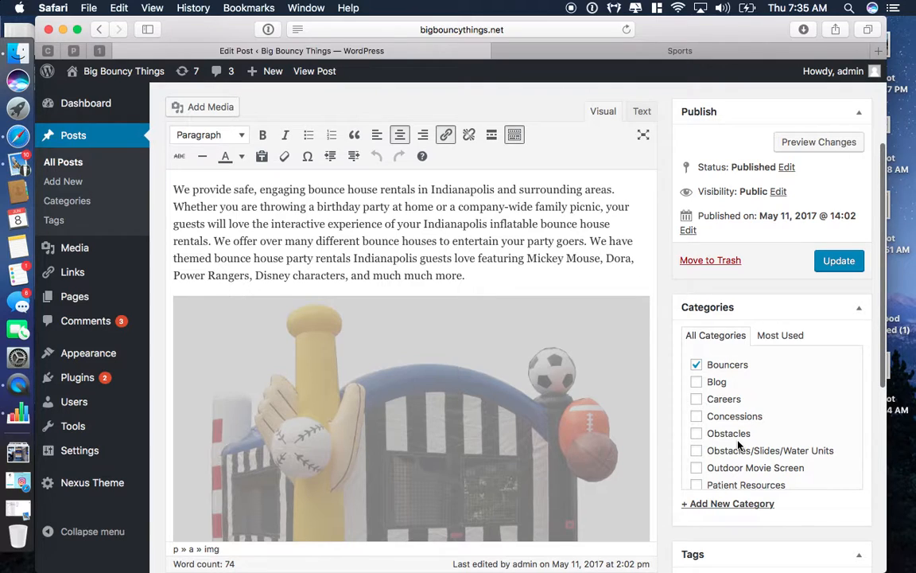
scroll(687, 419, "down", 1)
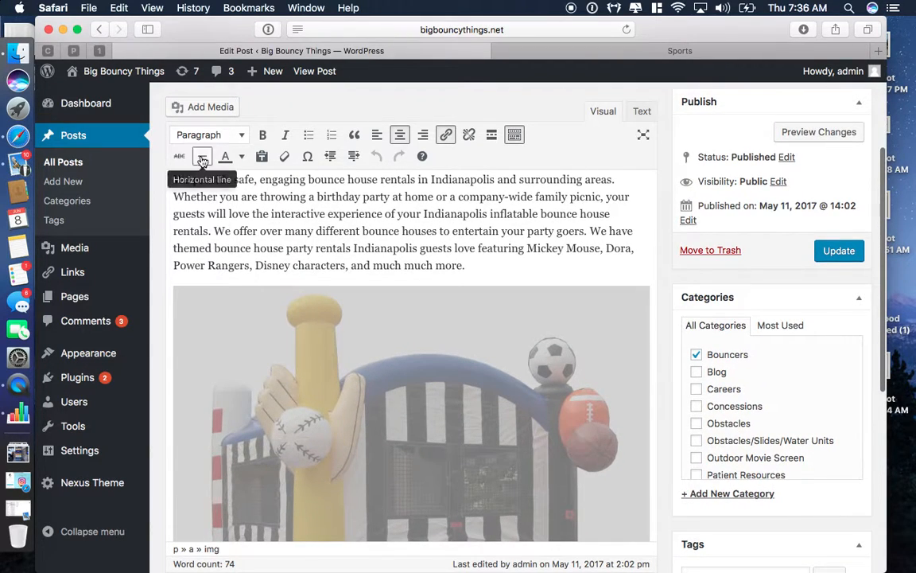
left_click(262, 108)
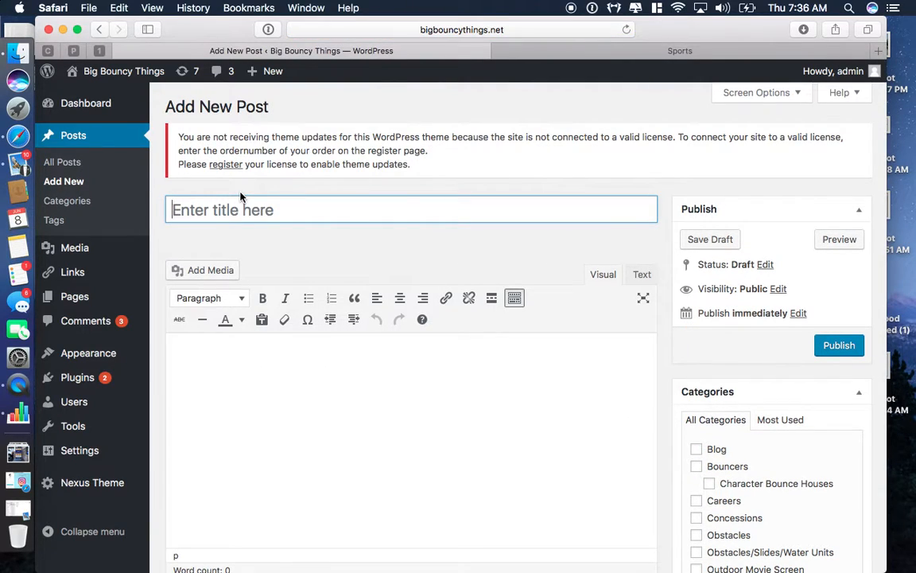
Step: Title the post 'Nerd Bouncer' and write a body sentence about looking totally cool while bouncing
type("Nerd B")
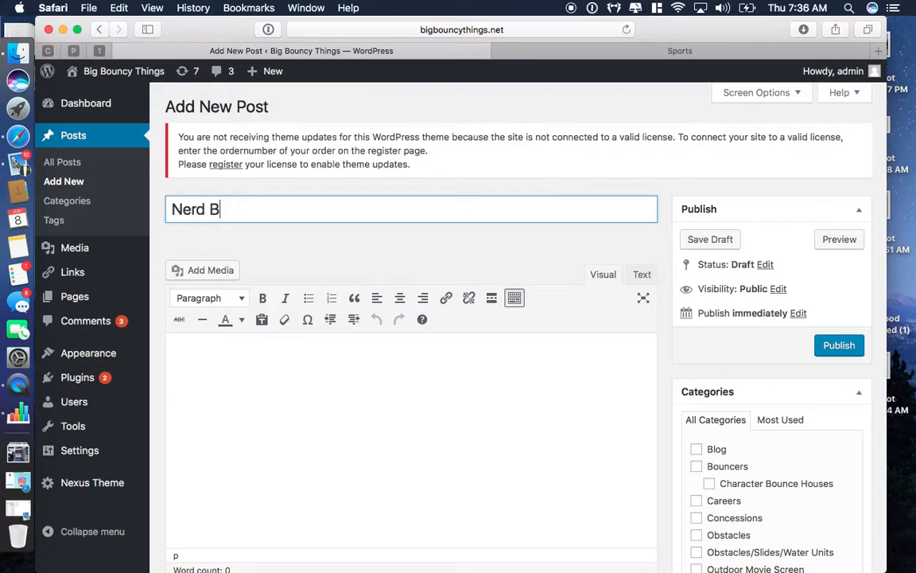
type("ouncer")
left_click(224, 418)
type("thi")
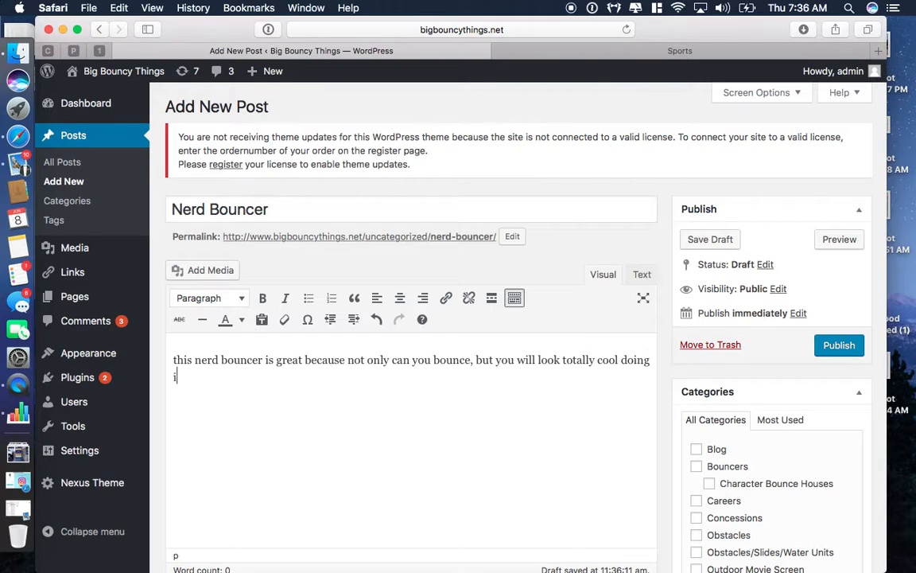
key("Return")
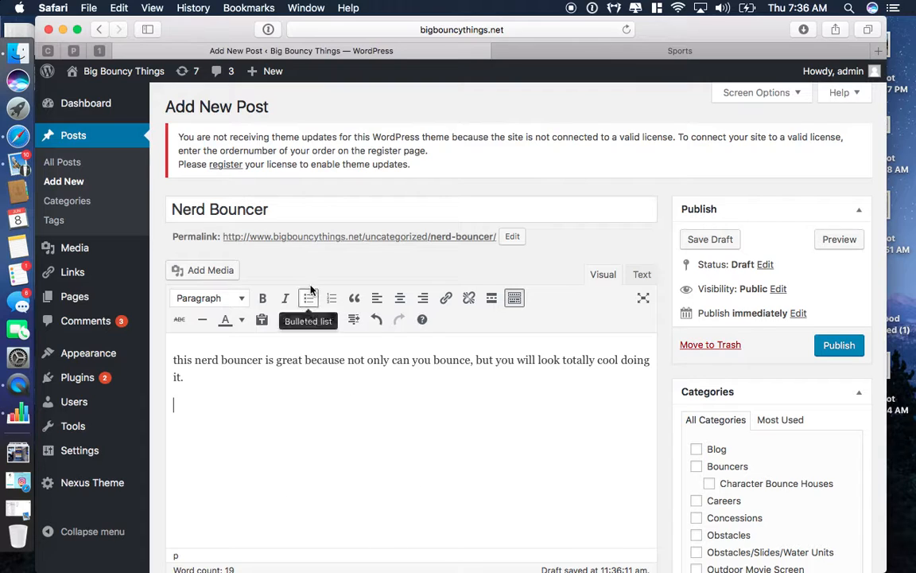
left_click(209, 272)
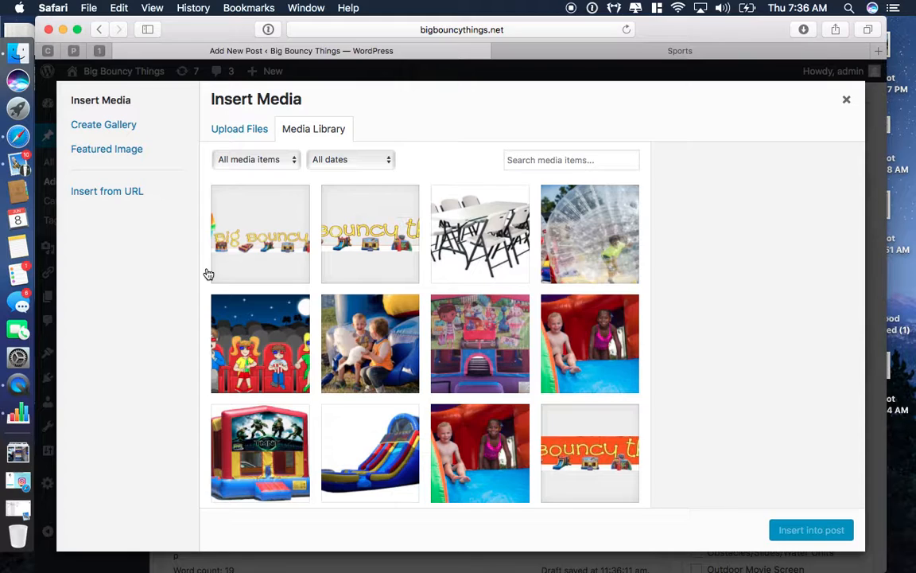
Step: Insert the Teenage-Mutant-Ninja-Turtles bounce-house image from the Media Library below the sentence
scroll(498, 386, "down", 6)
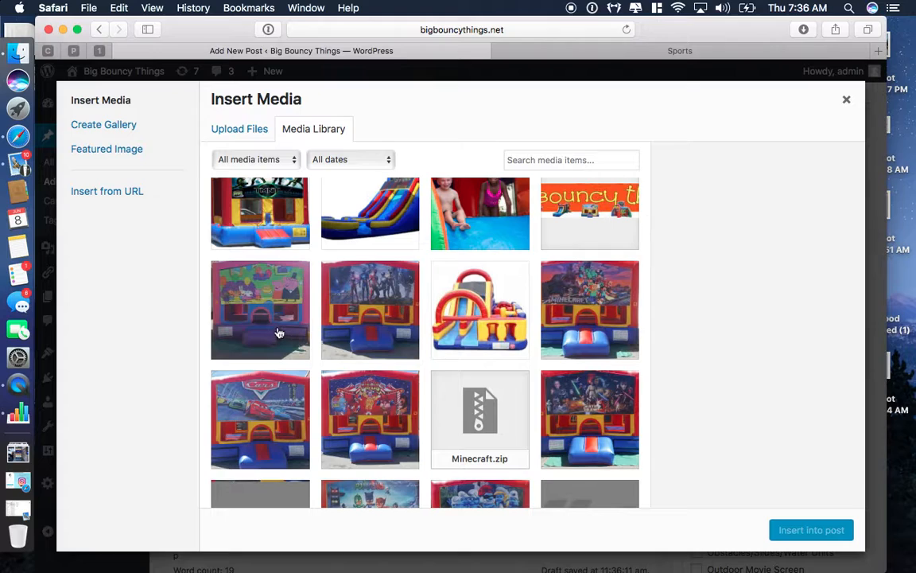
left_click(236, 135)
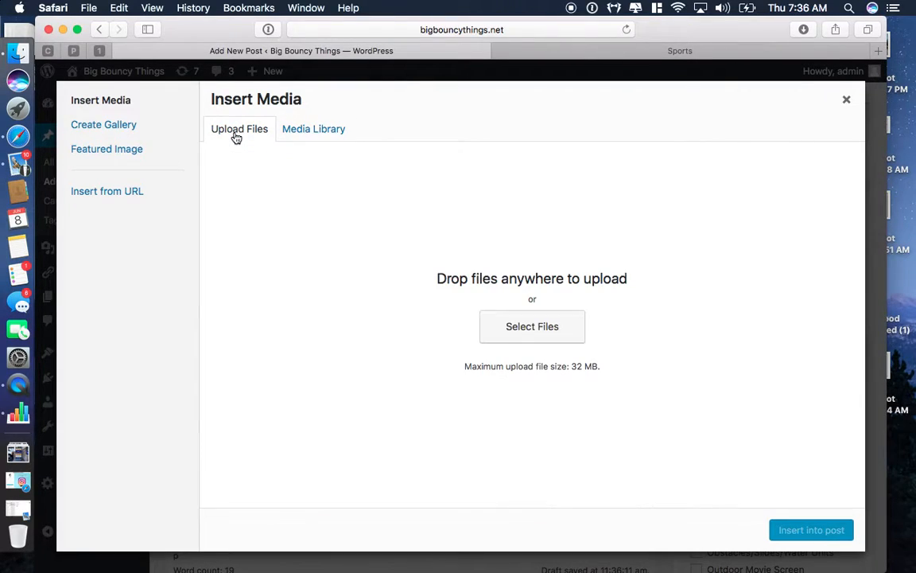
left_click(311, 135)
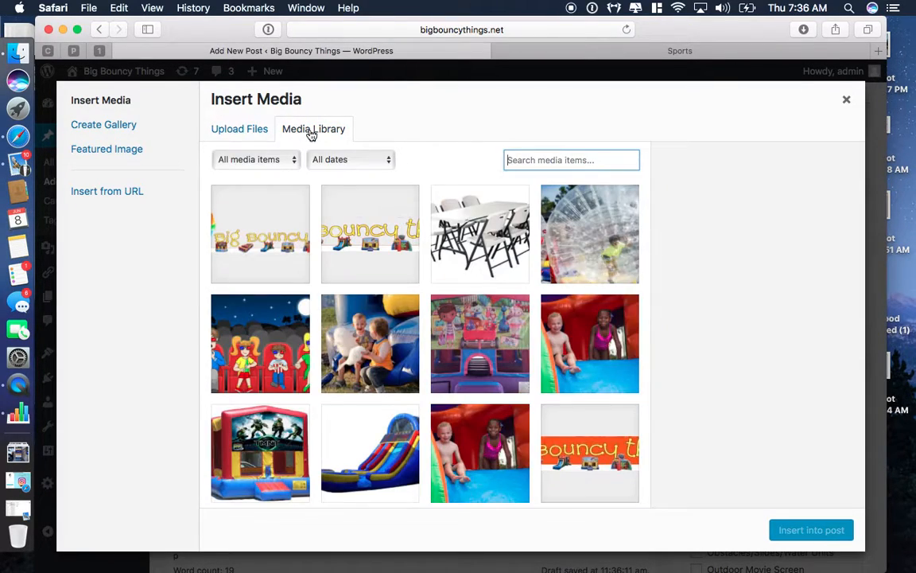
left_click(267, 451)
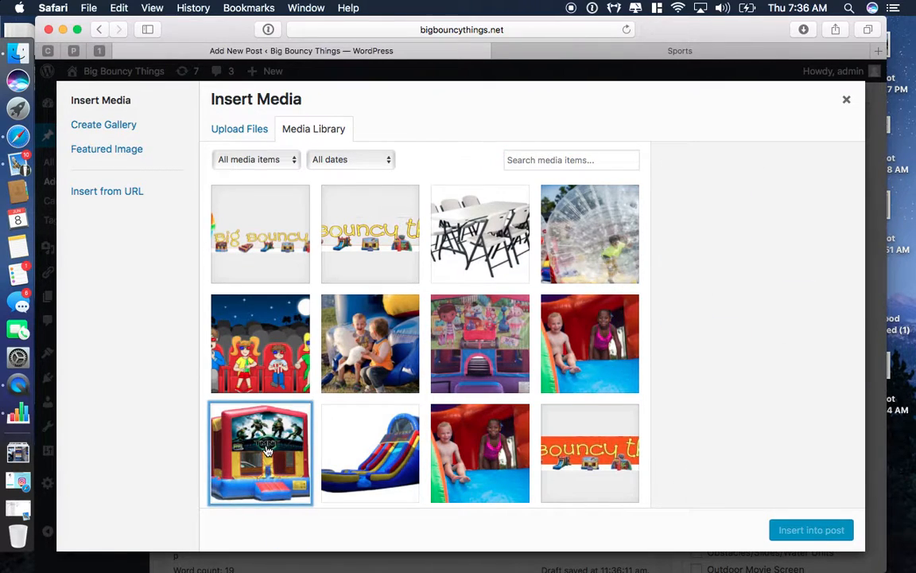
scroll(721, 458, "down", 5)
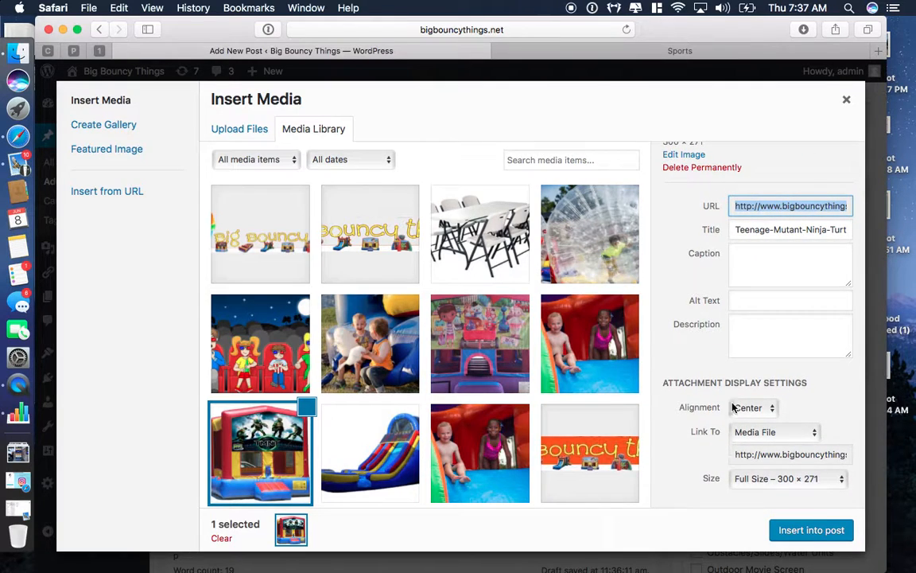
left_click(810, 530)
scroll(620, 482, "down", 5)
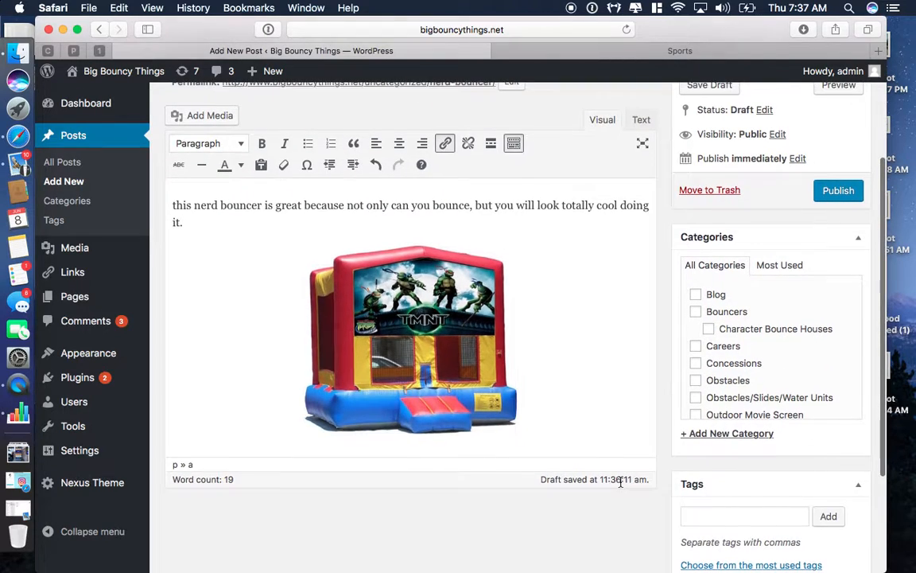
Step: Put the Nerd Bouncer post in the Bouncers category
scroll(620, 483, "up", 3)
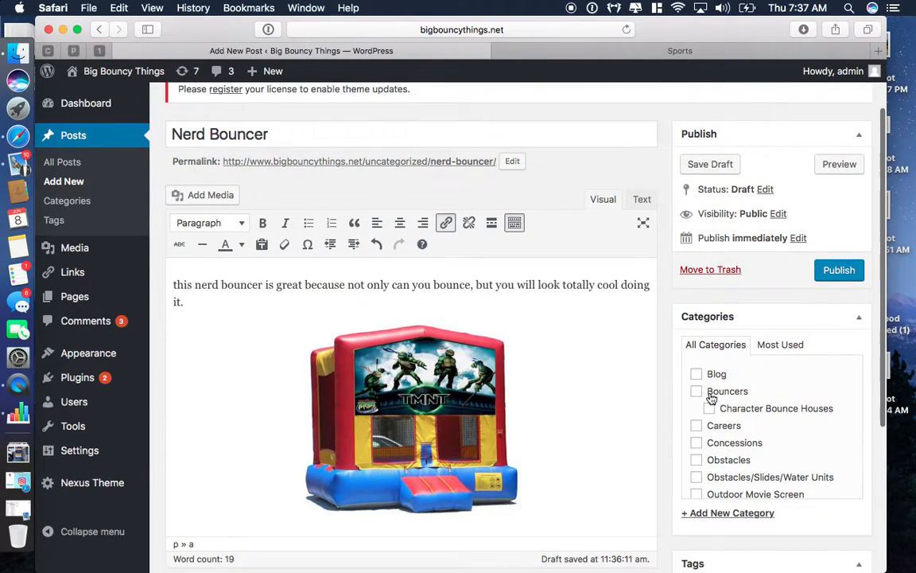
left_click(698, 393)
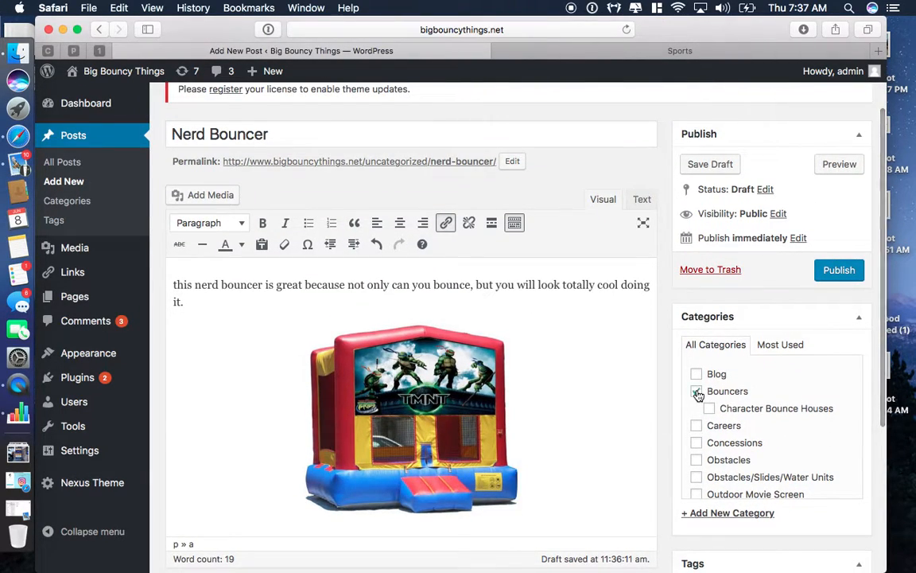
scroll(643, 473, "down", 6)
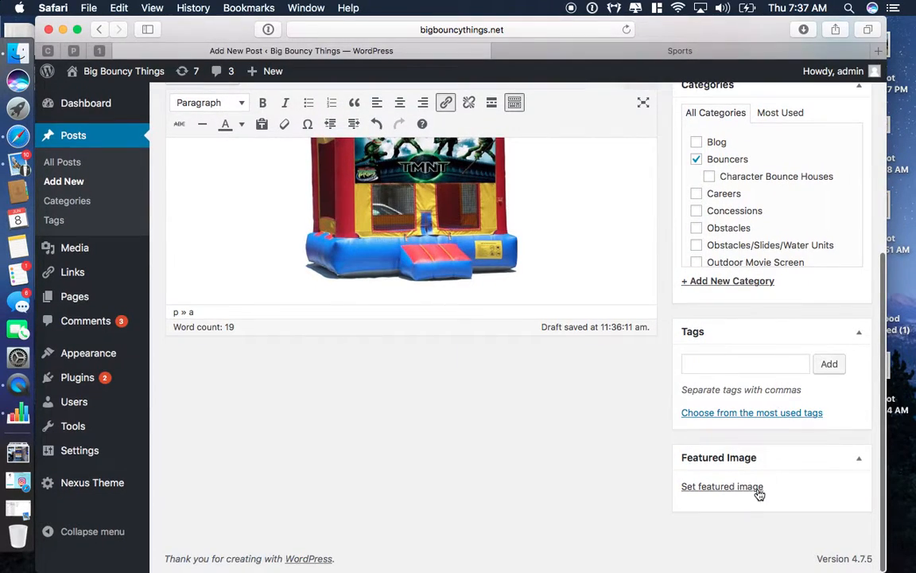
Step: Set Teenage-Mutant-Ninja-Turtles.jpg as the post's featured image
left_click(740, 494)
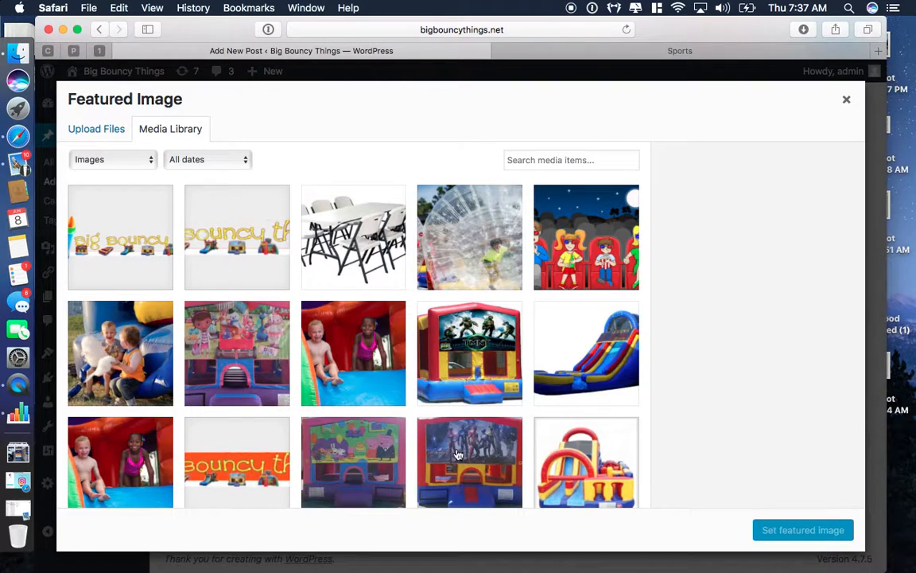
scroll(458, 443, "down", 5)
scroll(458, 444, "down", 4)
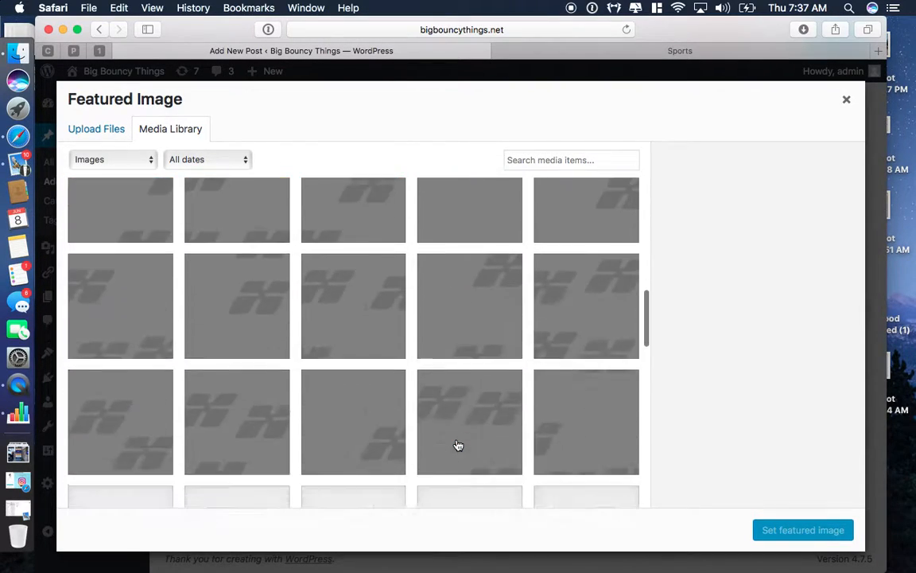
scroll(458, 444, "up", 8)
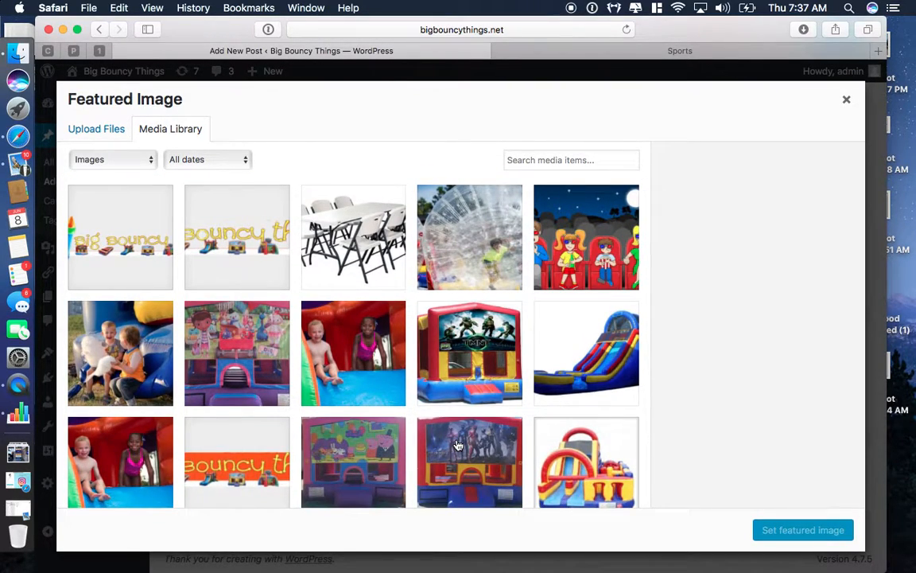
left_click(463, 343)
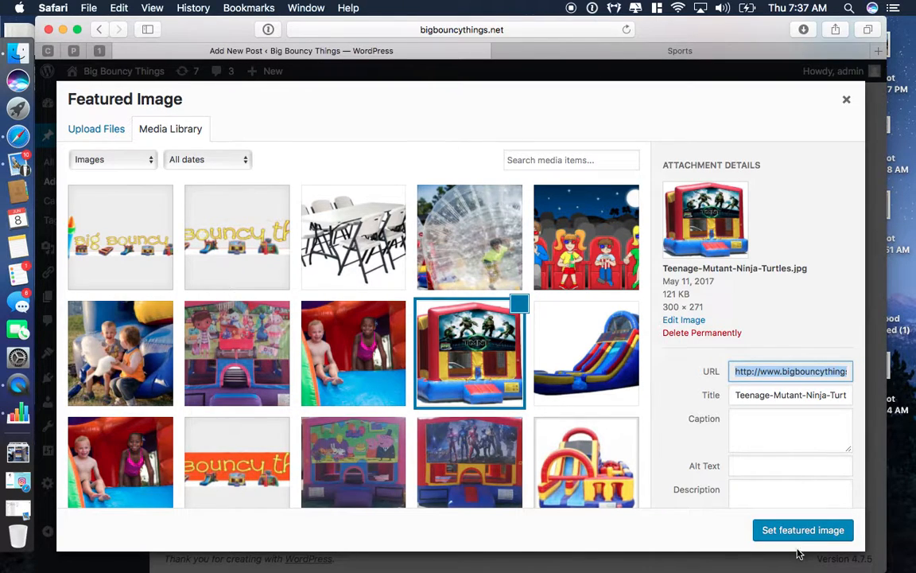
left_click(793, 529)
scroll(794, 534, "down", 3)
scroll(804, 293, "up", 6)
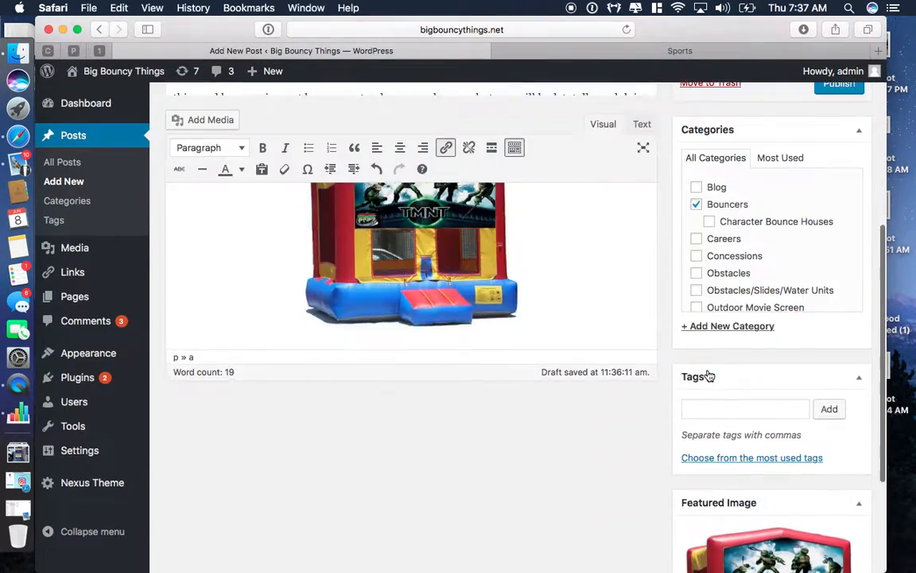
scroll(803, 292, "down", 10)
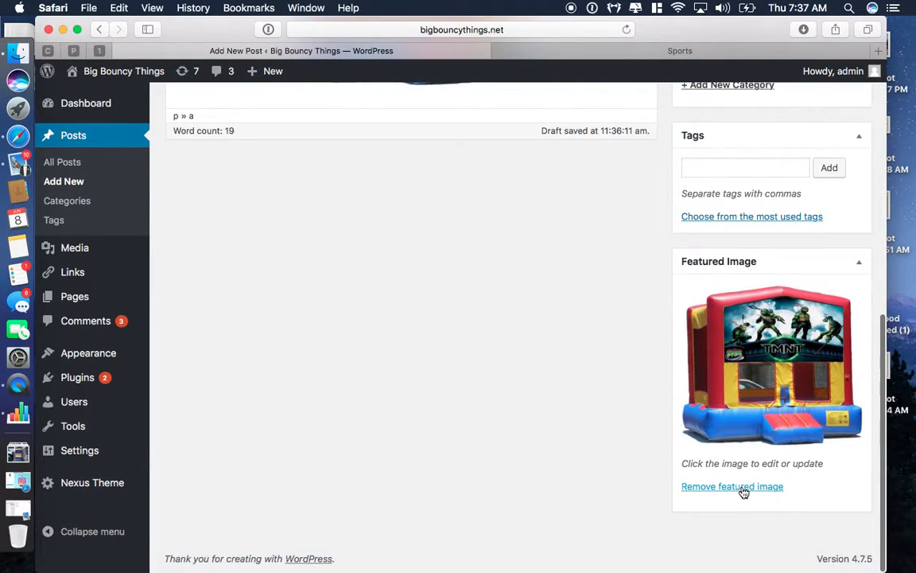
Step: Remove the featured image and set the TMNT bounce-house image again
left_click(742, 486)
left_click(743, 490)
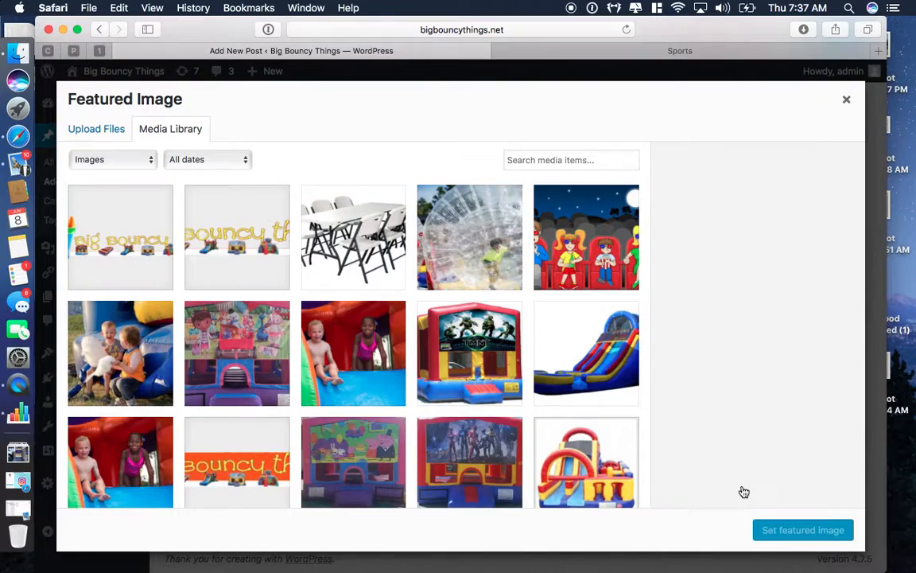
left_click(454, 358)
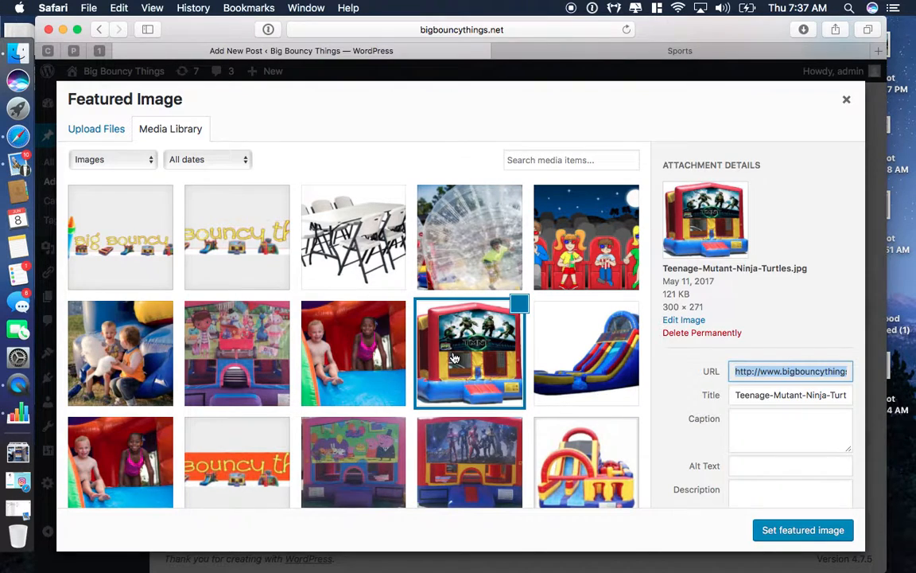
left_click(804, 534)
scroll(770, 404, "up", 5)
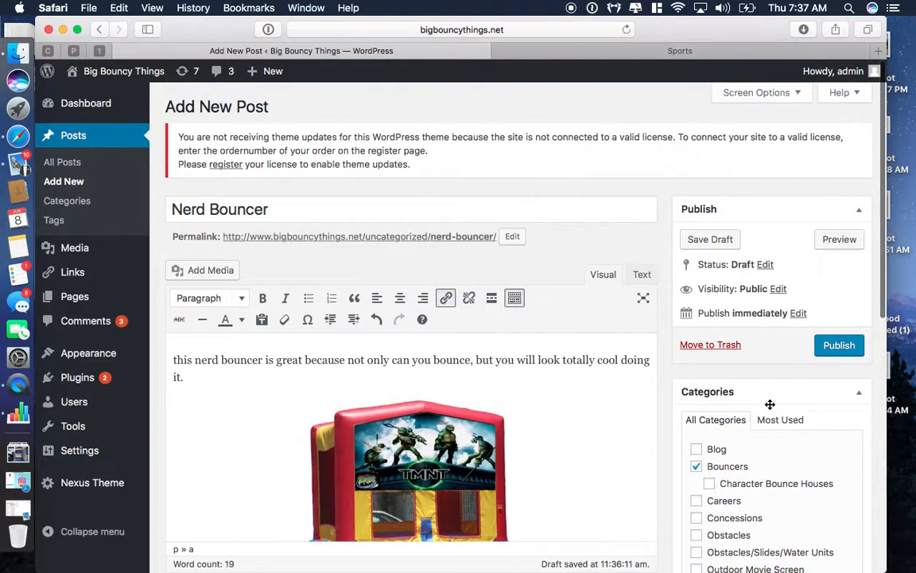
Step: Publish the Nerd Bouncer post and switch to the live Sports page tab
left_click(836, 344)
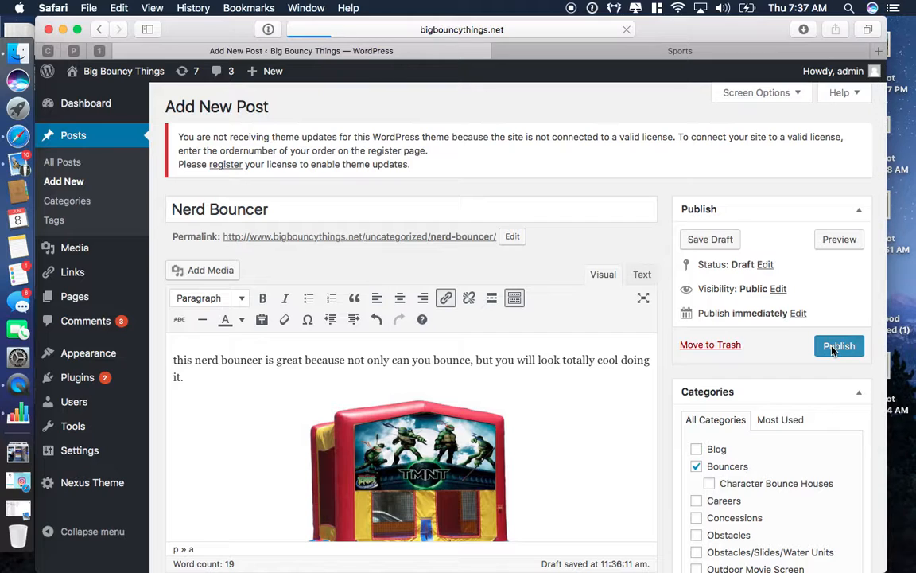
scroll(745, 359, "down", 2)
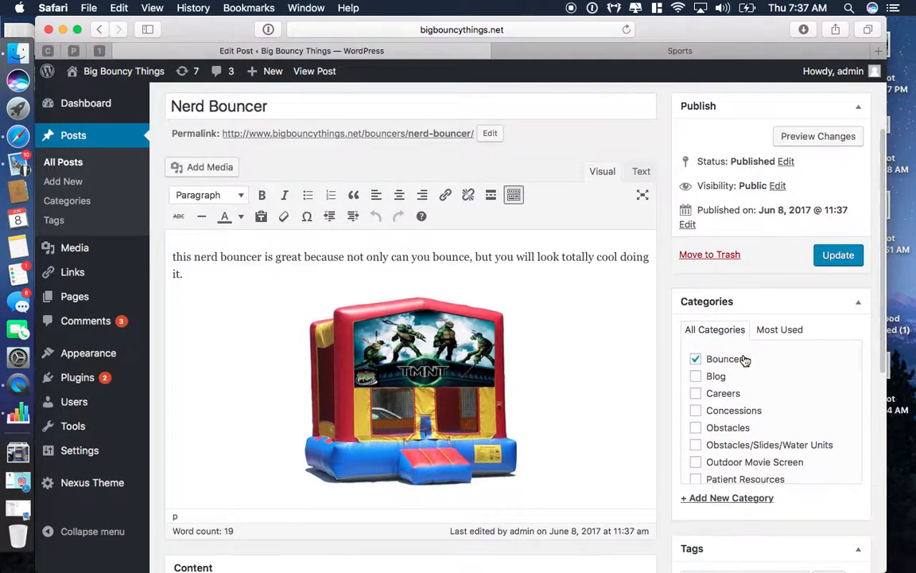
scroll(744, 357, "down", 8)
scroll(742, 352, "up", 5)
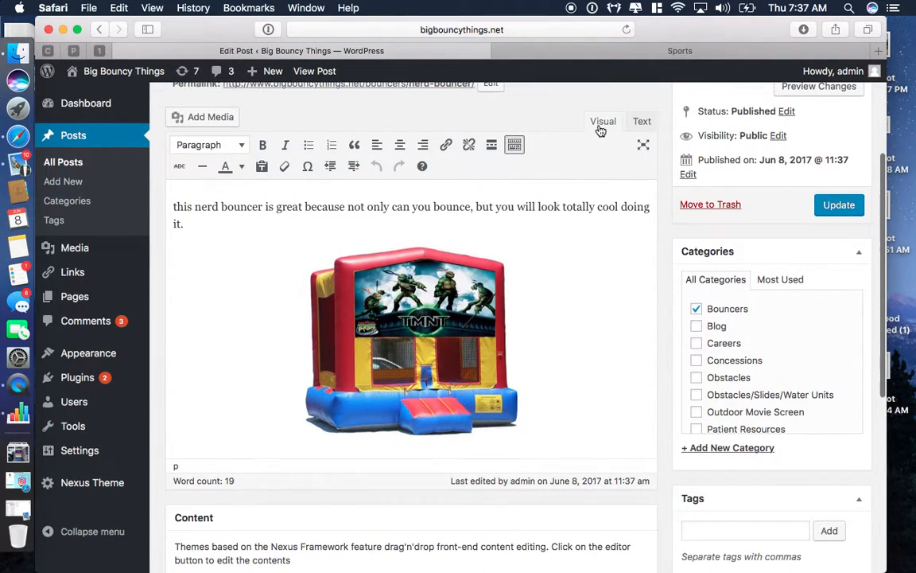
left_click(583, 53)
scroll(460, 419, "up", 5)
Step: Open the live Bouncers category page and check Nerd Bouncer is listed above Sports
scroll(460, 413, "down", 1)
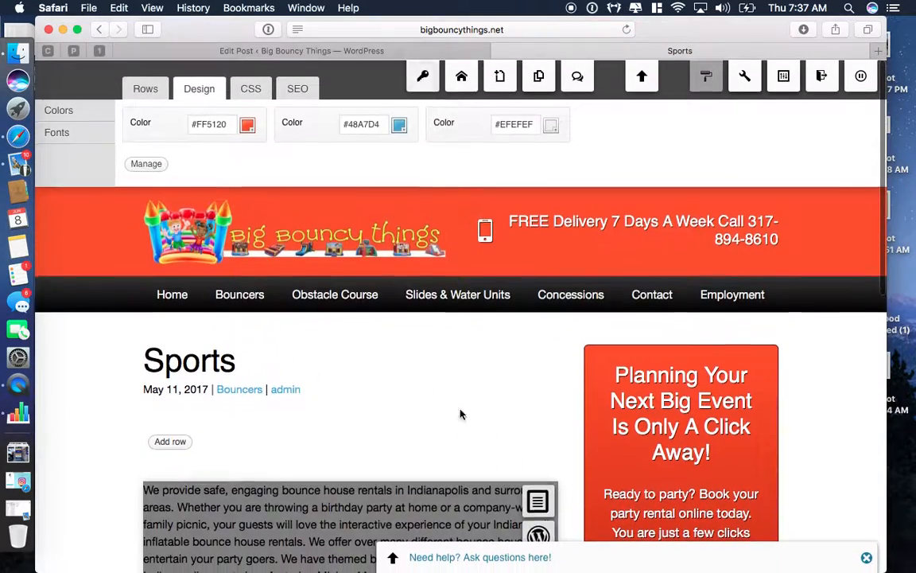
left_click(241, 297)
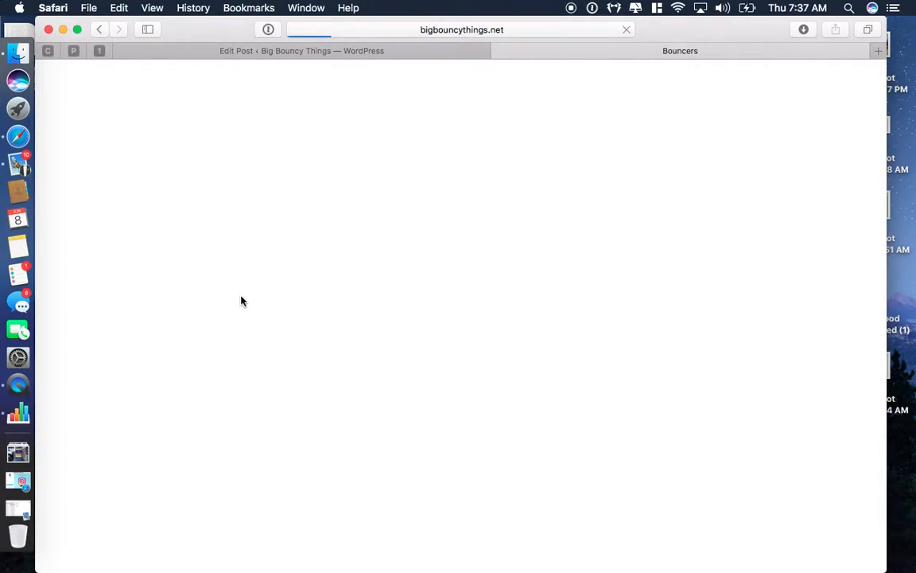
scroll(241, 300, "down", 2)
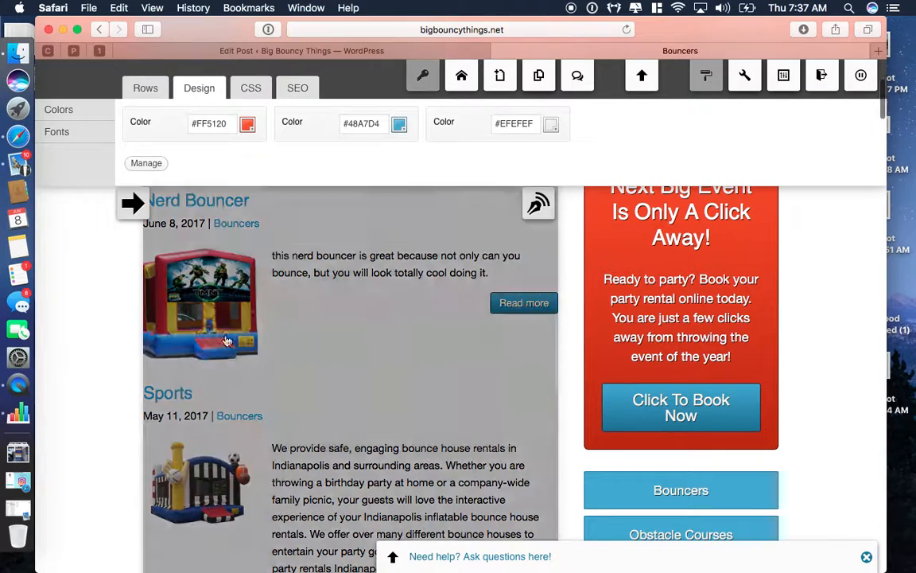
scroll(100, 313, "up", 2)
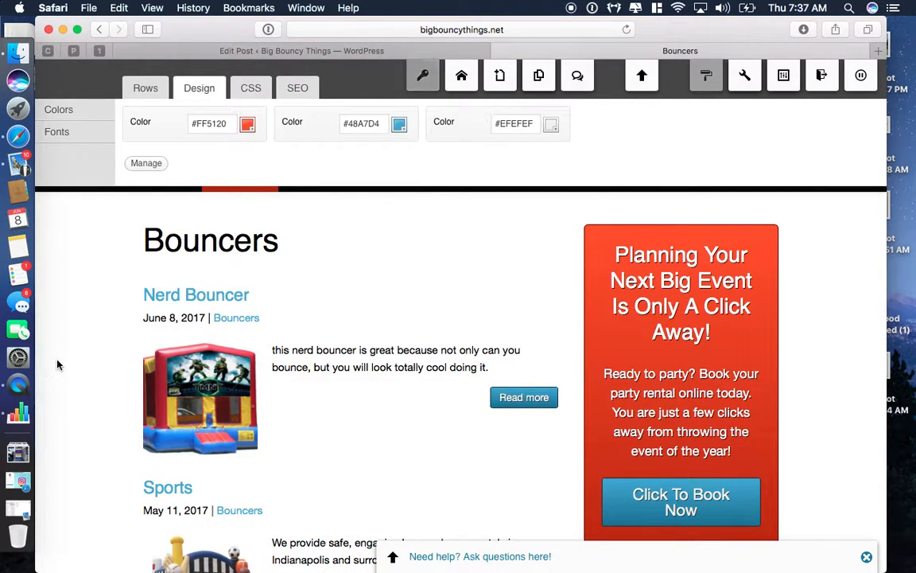
scroll(58, 362, "down", 9)
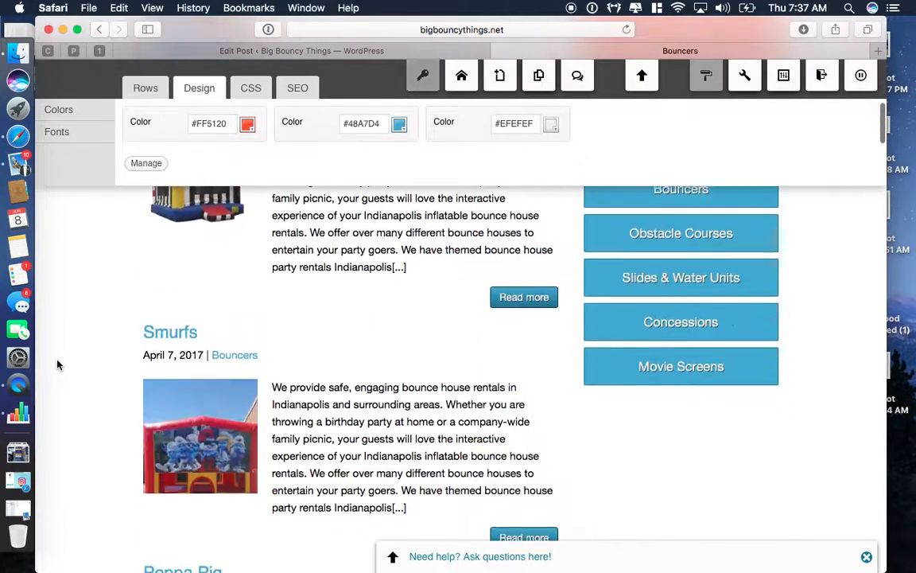
scroll(57, 362, "up", 3)
scroll(58, 364, "up", 8)
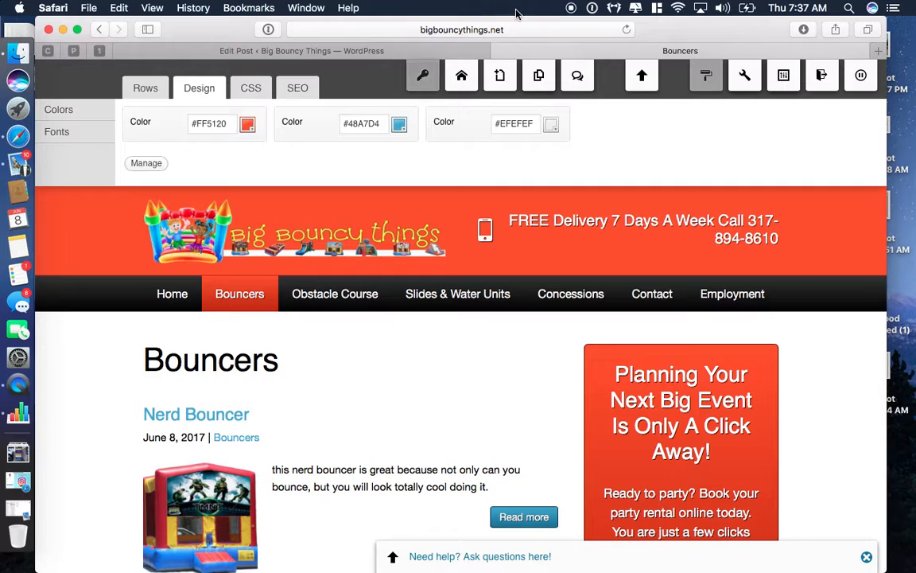
Step: Return to the admin tab and open the Double Lane Obstacle post from All Posts to review it
left_click(415, 51)
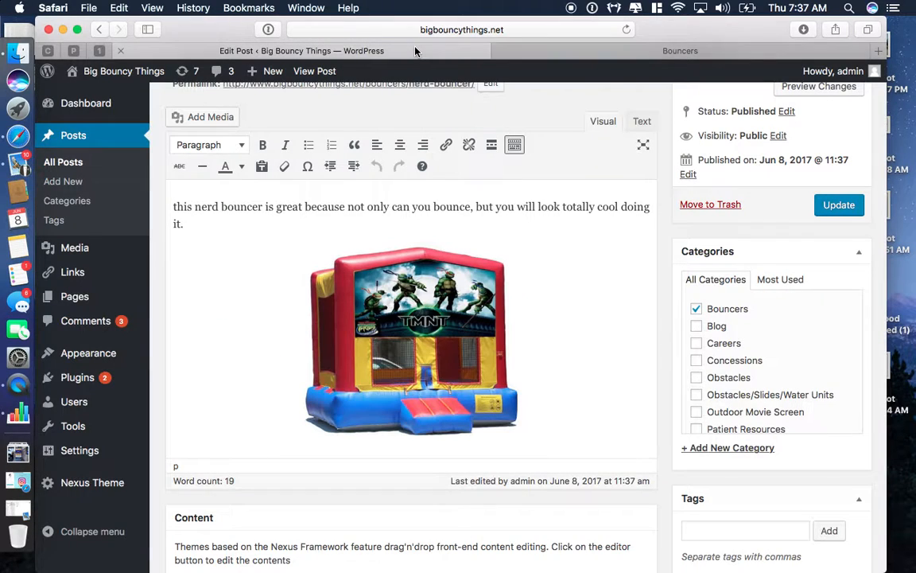
left_click(64, 160)
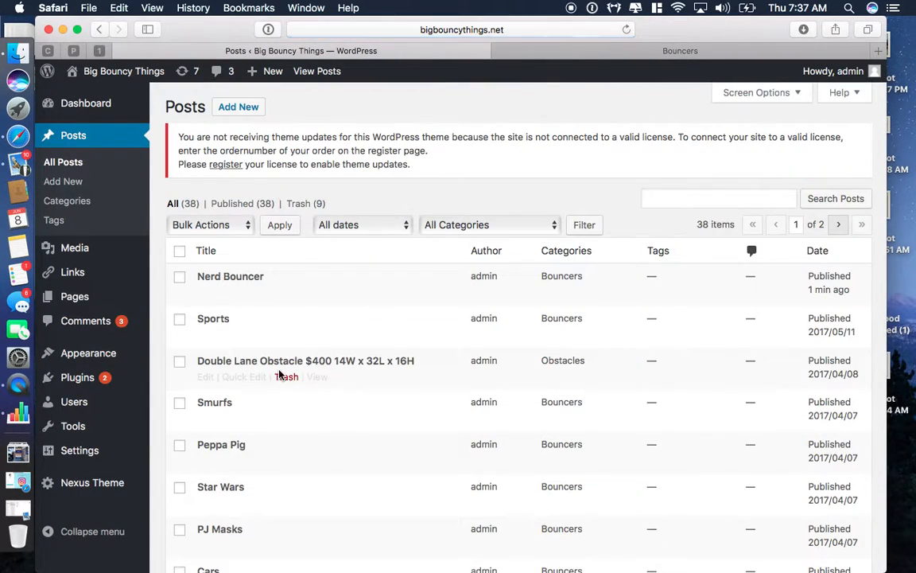
left_click(206, 378)
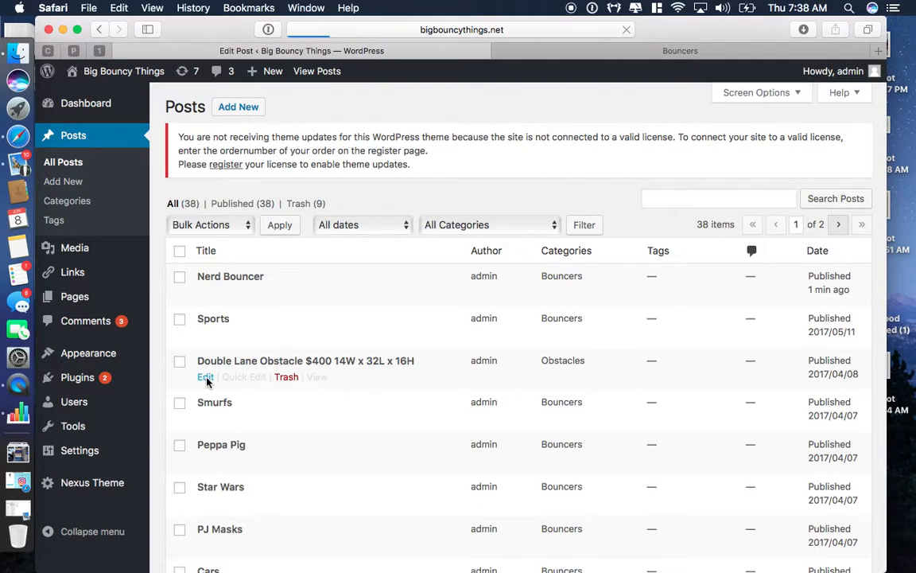
scroll(494, 489, "down", 5)
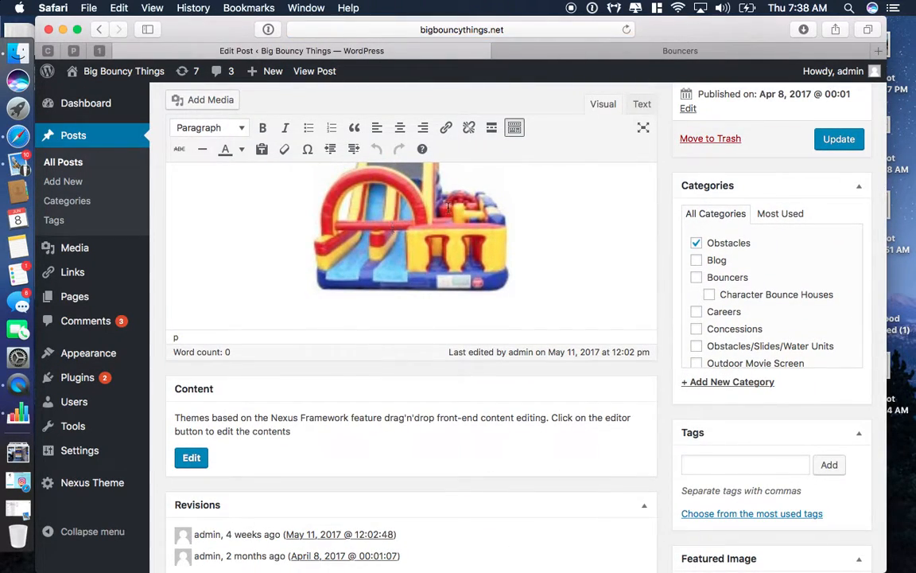
scroll(720, 425, "down", 3)
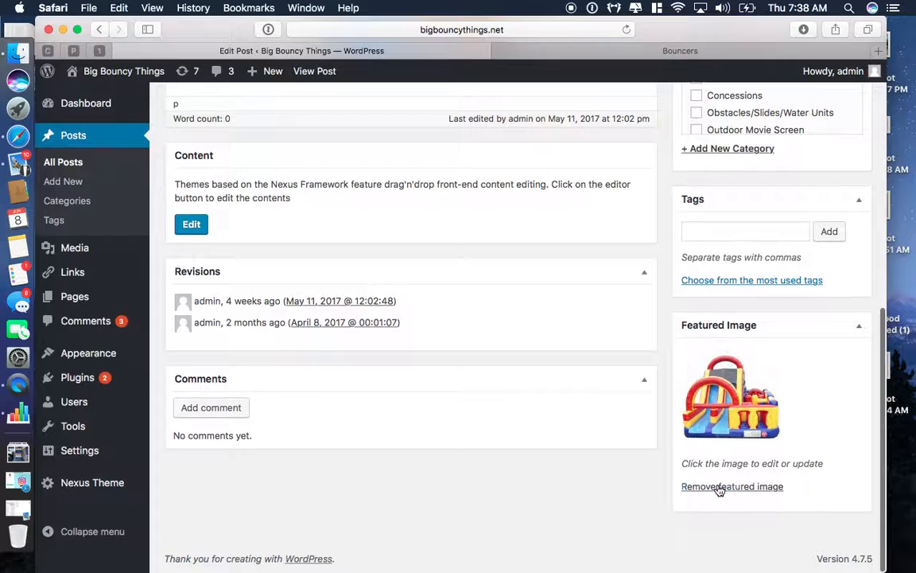
scroll(776, 430, "up", 3)
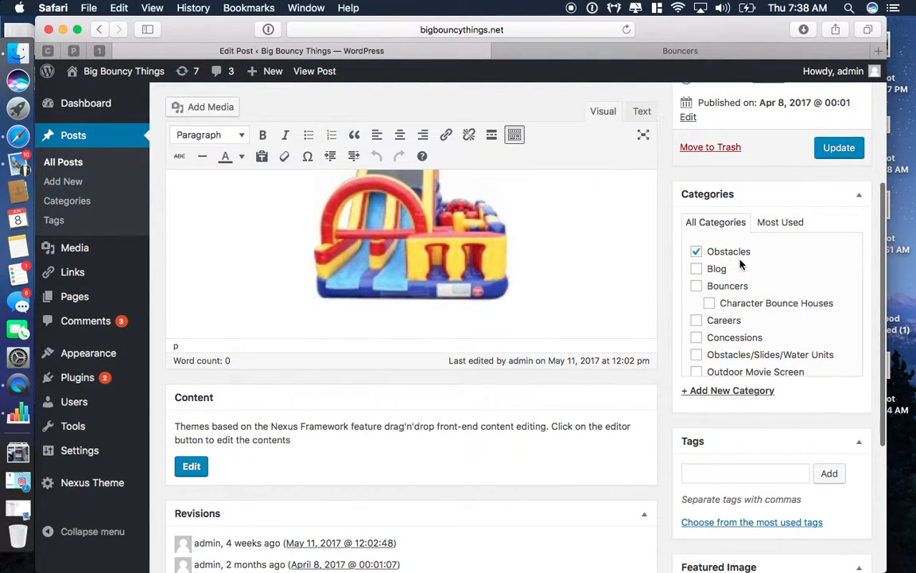
scroll(817, 457, "up", 3)
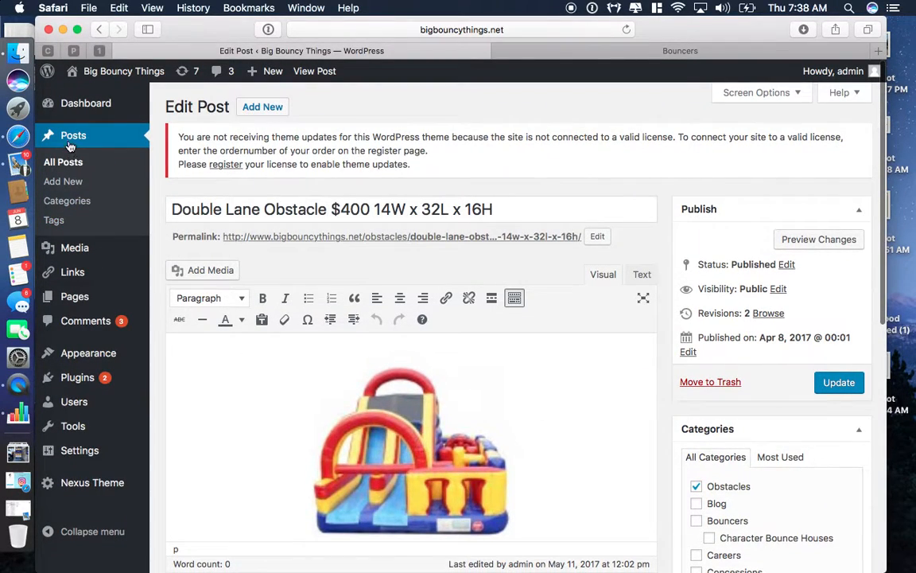
Step: Visit the live Big Bouncy Things home page from the site-name menu
mouse_move(100, 71)
left_click(91, 94)
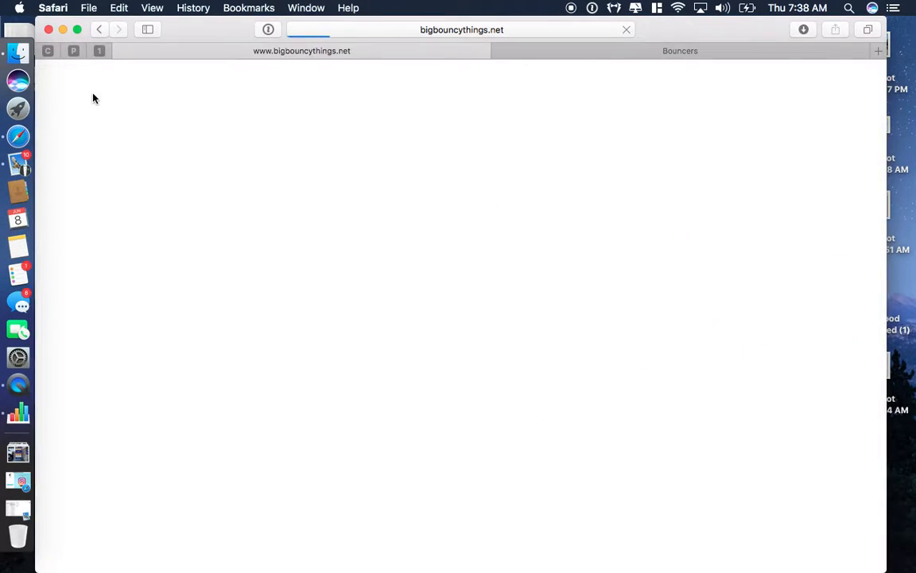
scroll(212, 334, "down", 5)
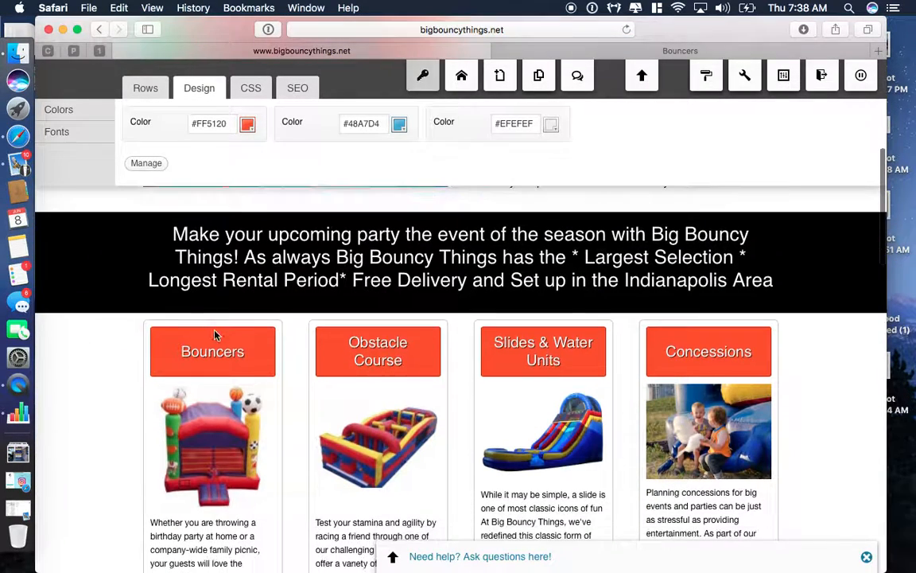
Step: Open and close the black banner text's settings, then scroll back to the top
mouse_move(756, 243)
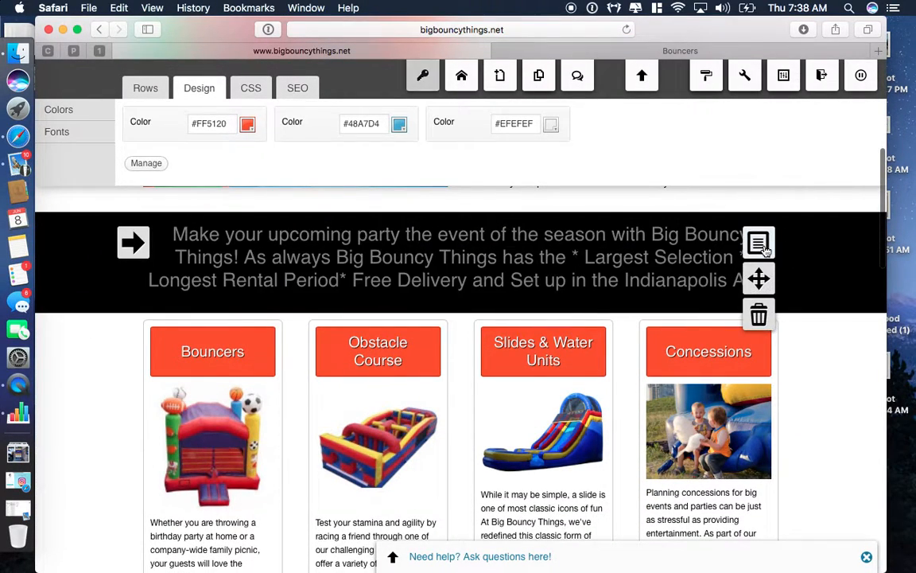
left_click(758, 244)
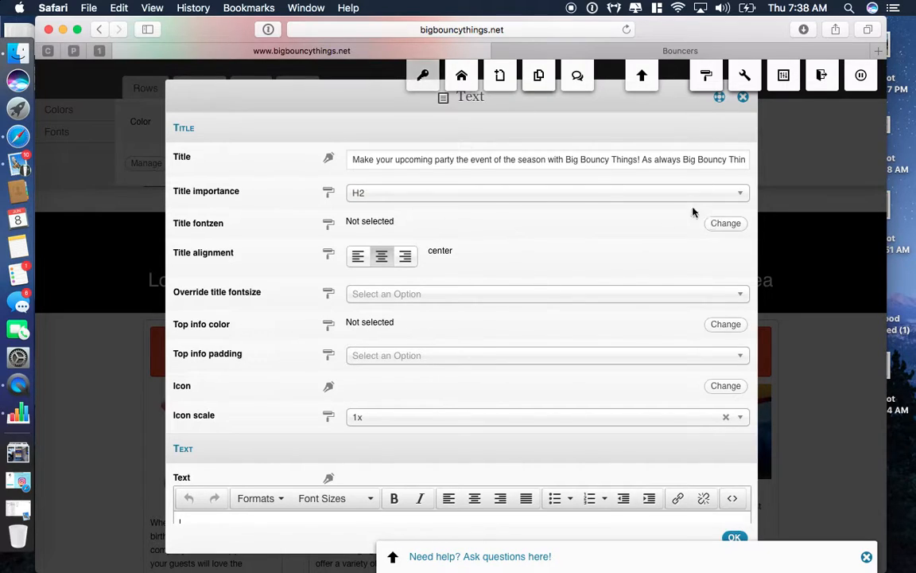
left_click(744, 100)
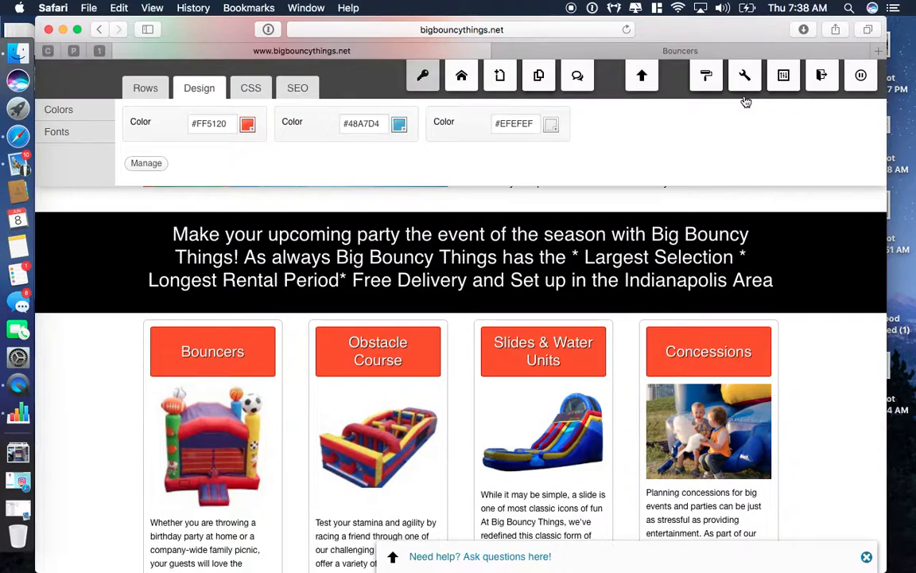
scroll(731, 363, "up", 5)
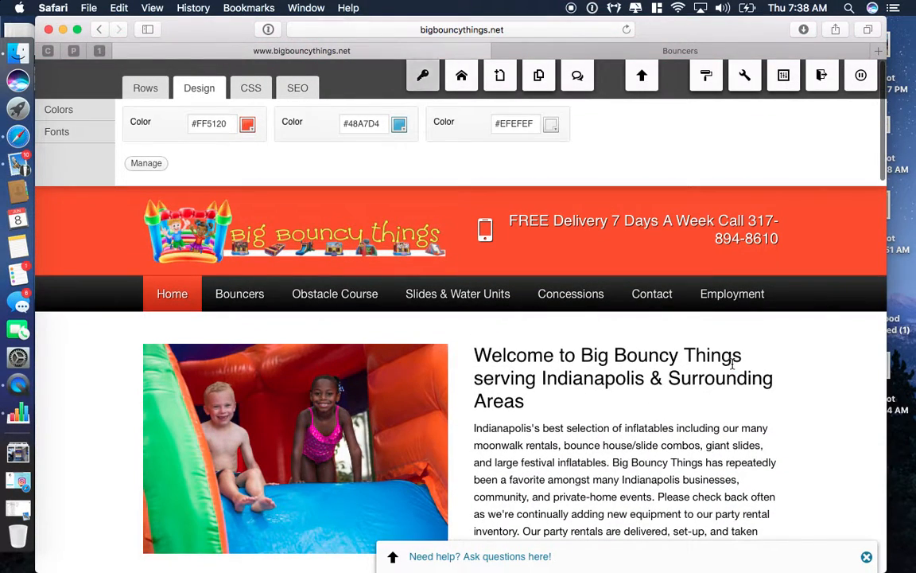